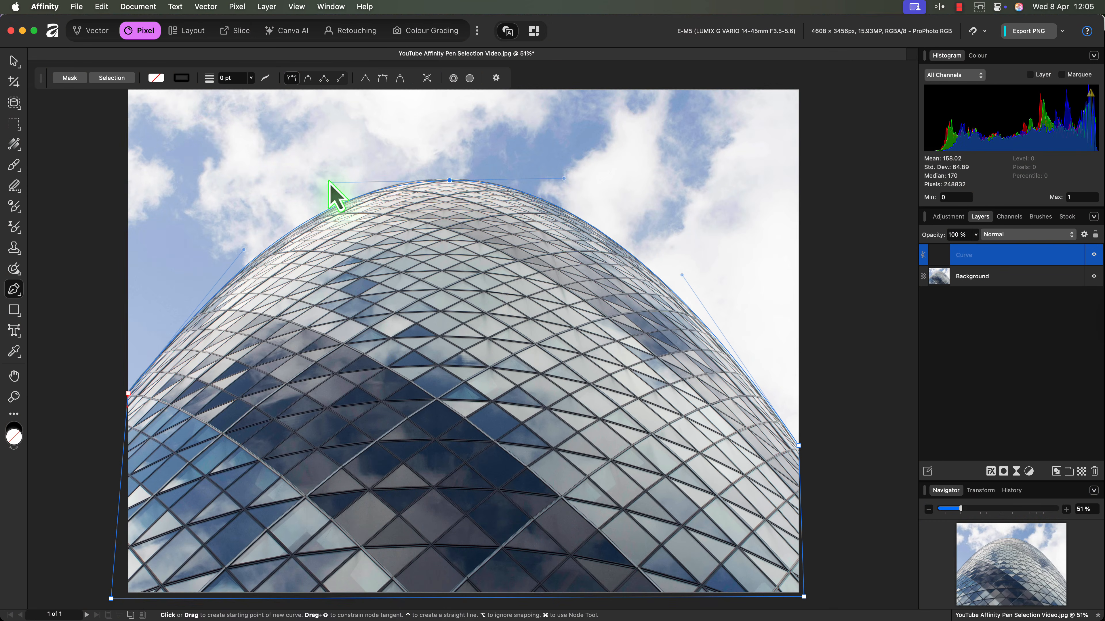
Step: Convert the closed curve around the building into a selection, invert it to cover the sky, and delete the sky
click(112, 78)
key(super+shift+i)
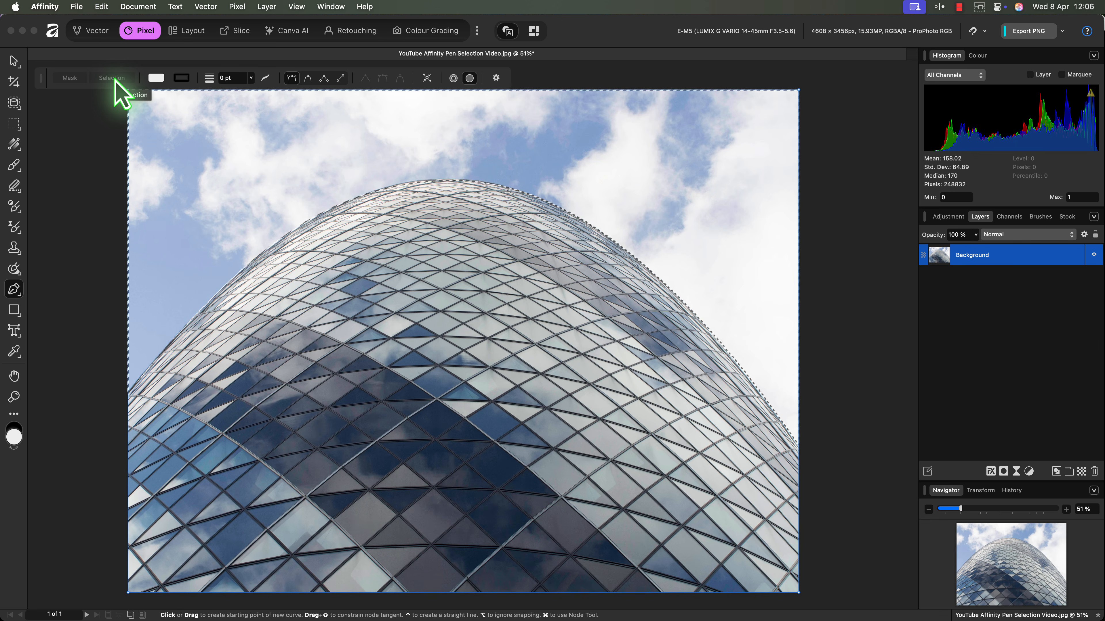
key(Delete)
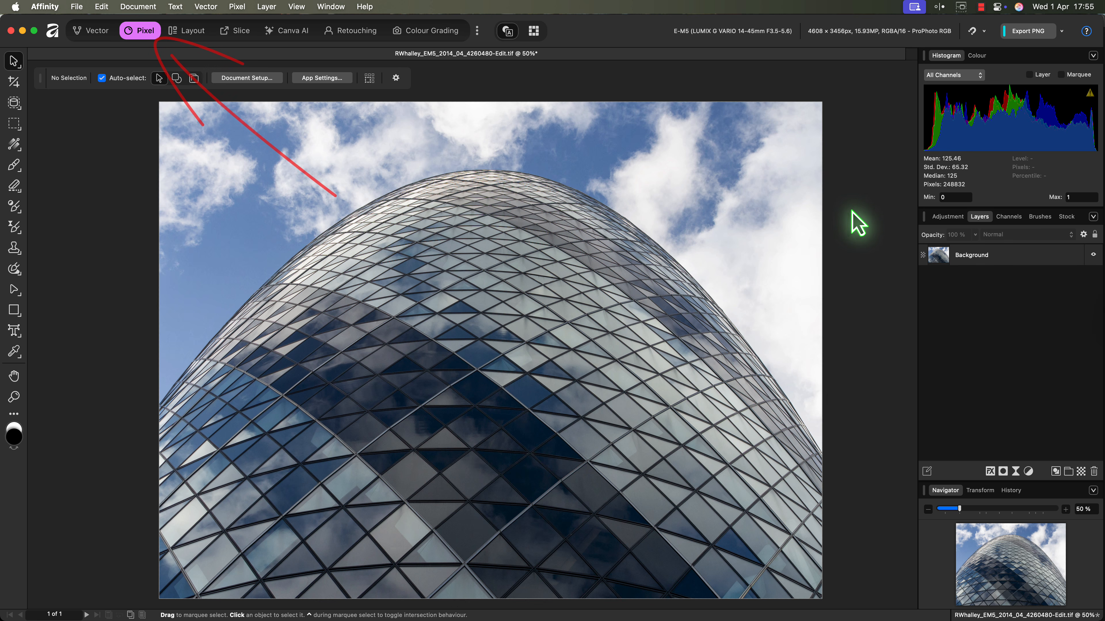
Step: With the Pen tool, draw a closed four-node straight-sided path from the building's left and right edge points around below the image's lower corners
click(18, 298)
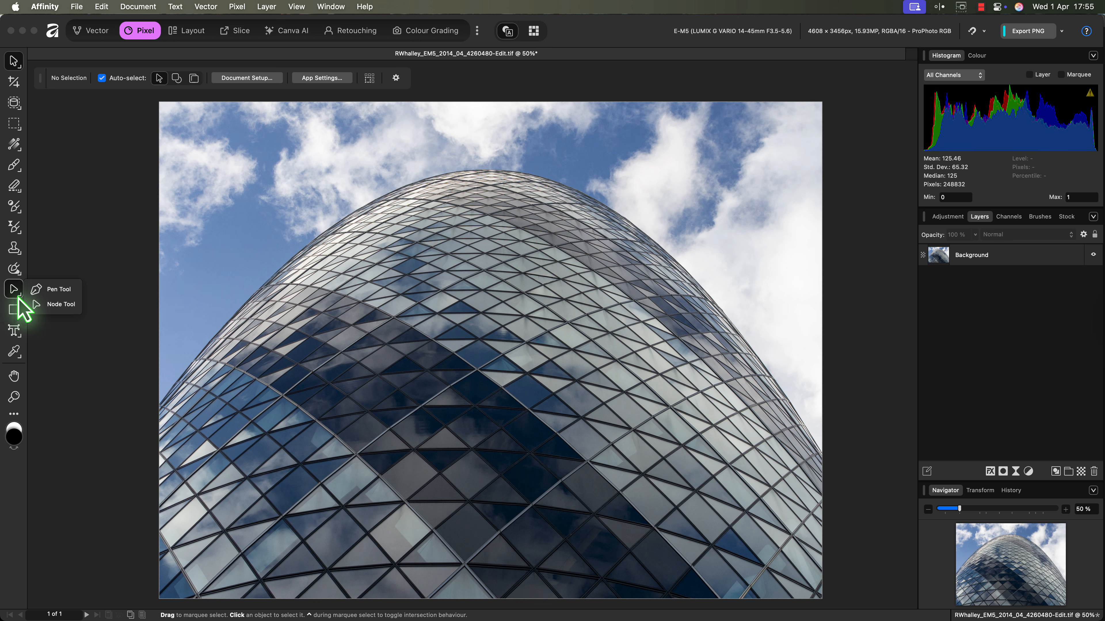
key(h)
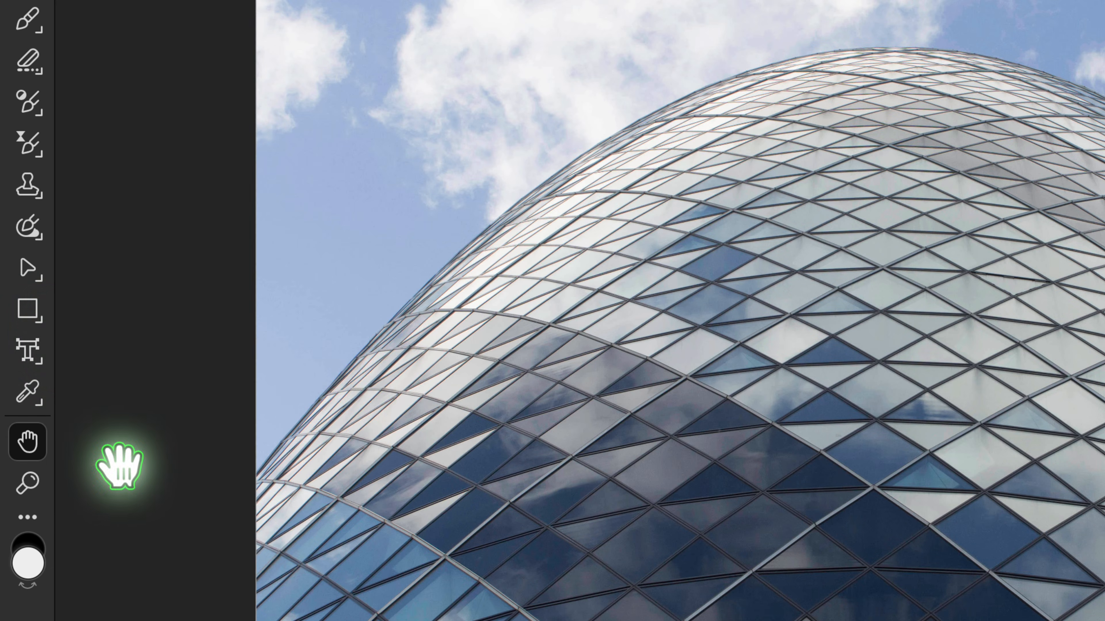
click(26, 272)
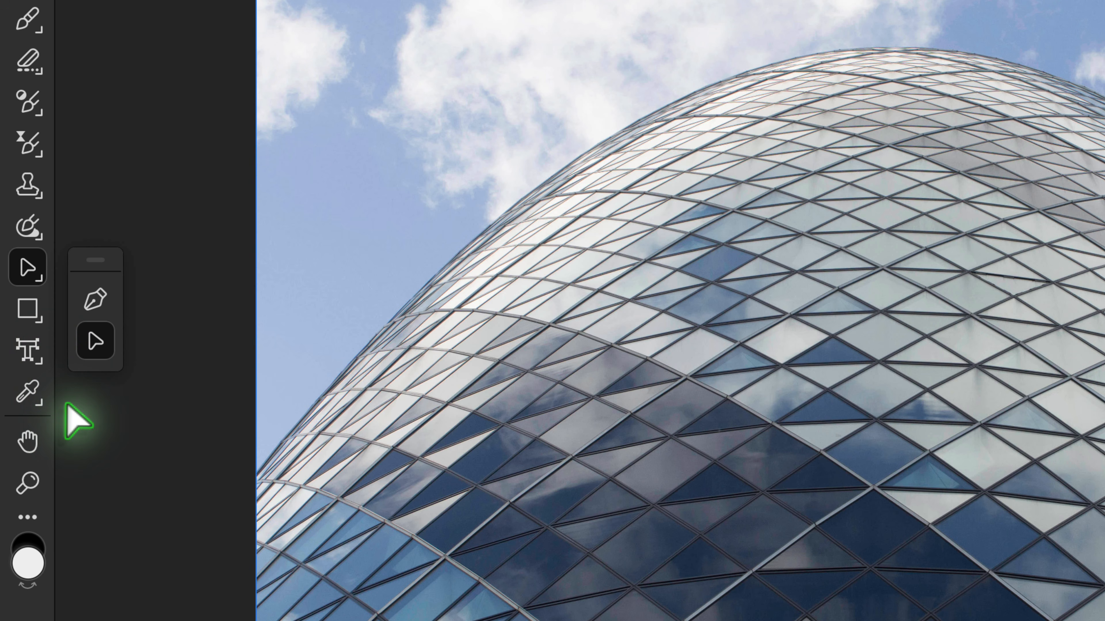
click(94, 299)
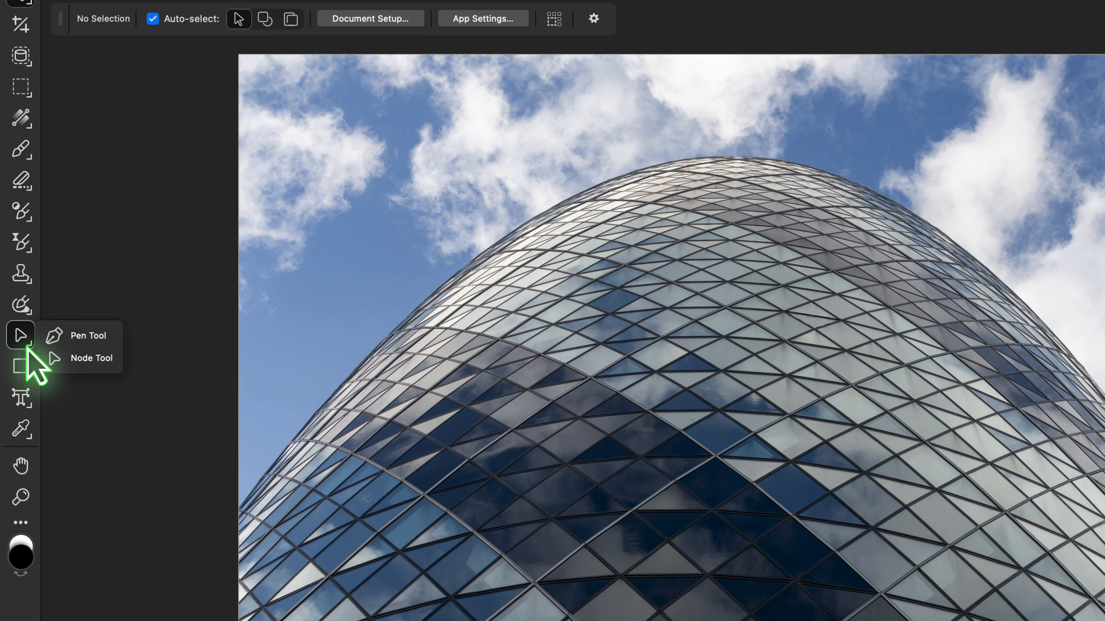
click(83, 344)
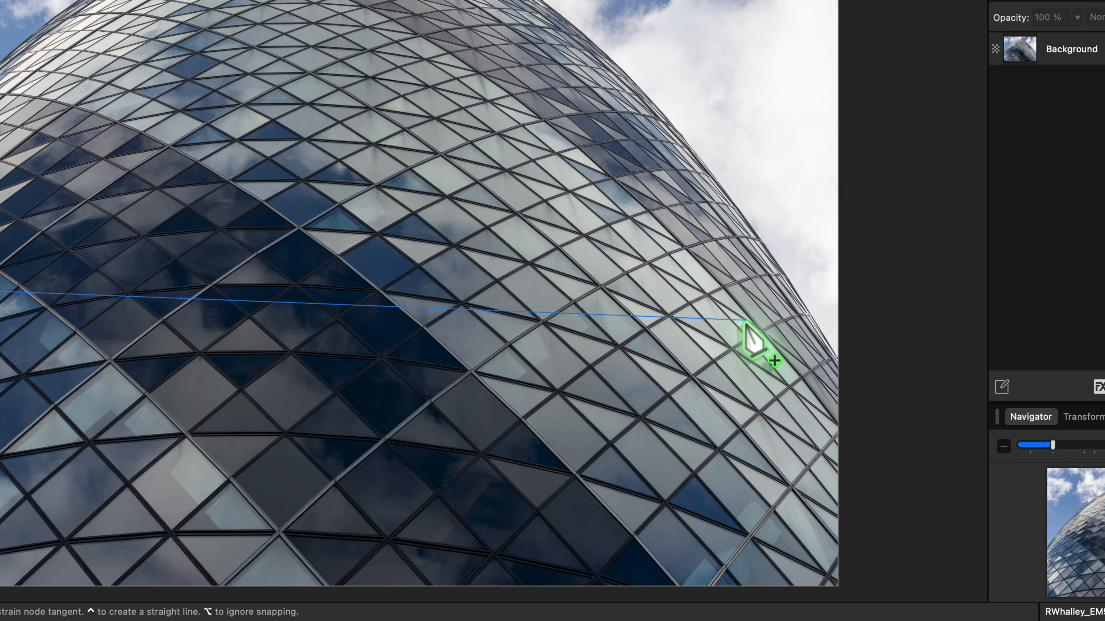
click(837, 357)
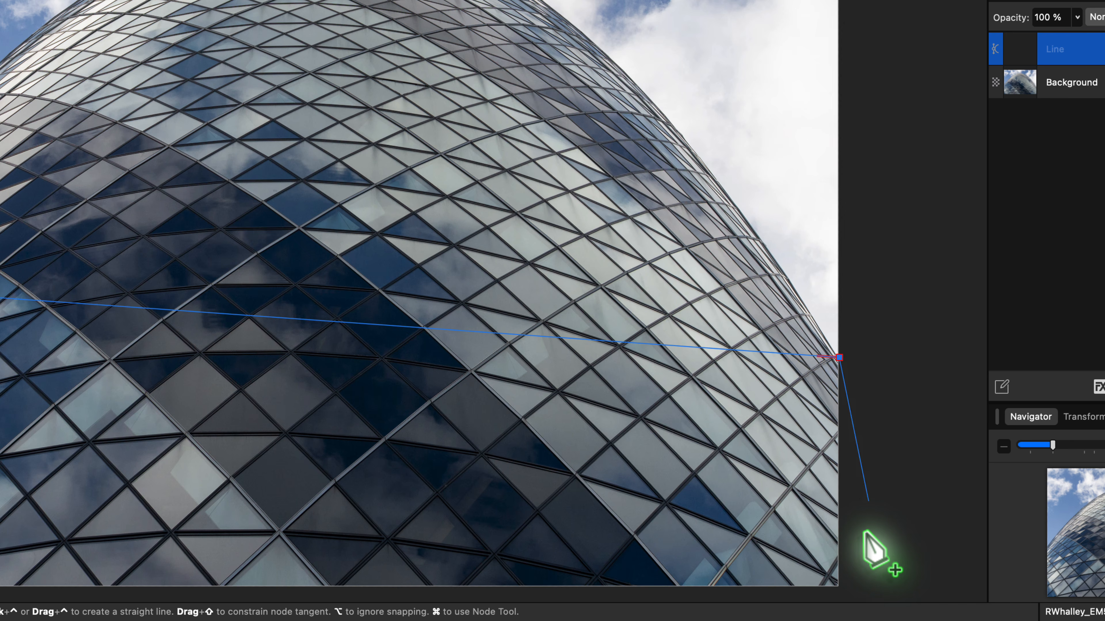
click(849, 594)
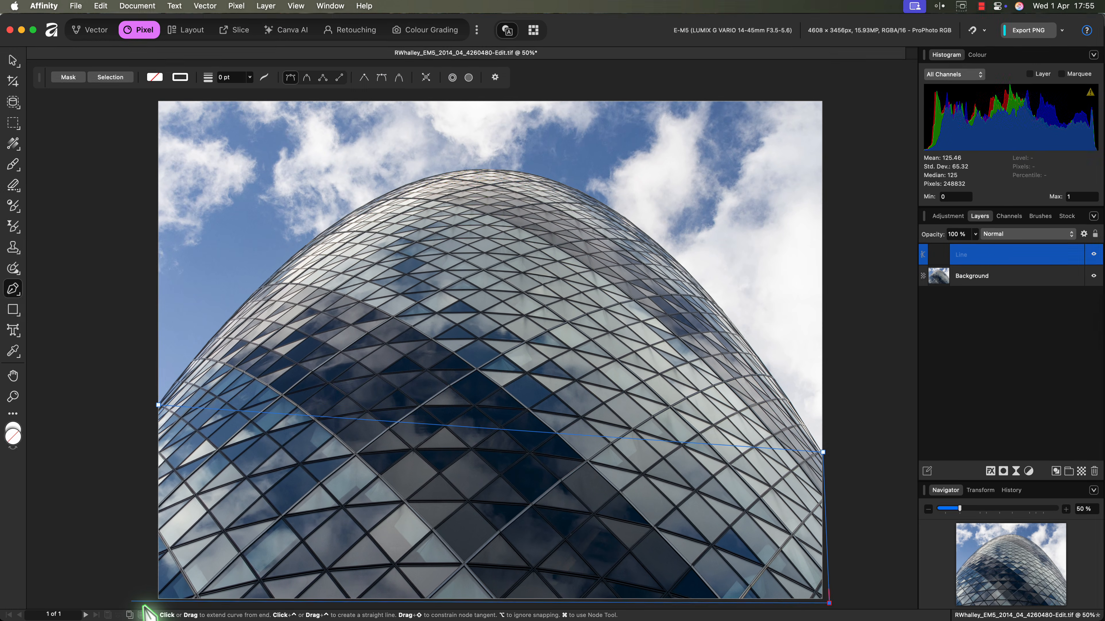
click(144, 605)
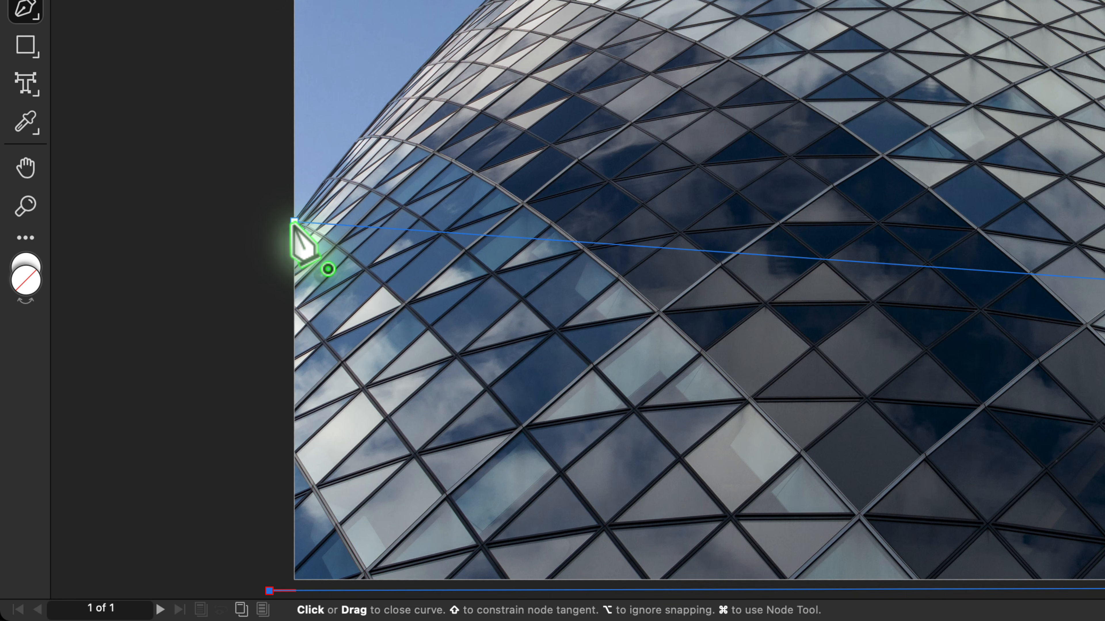
click(294, 222)
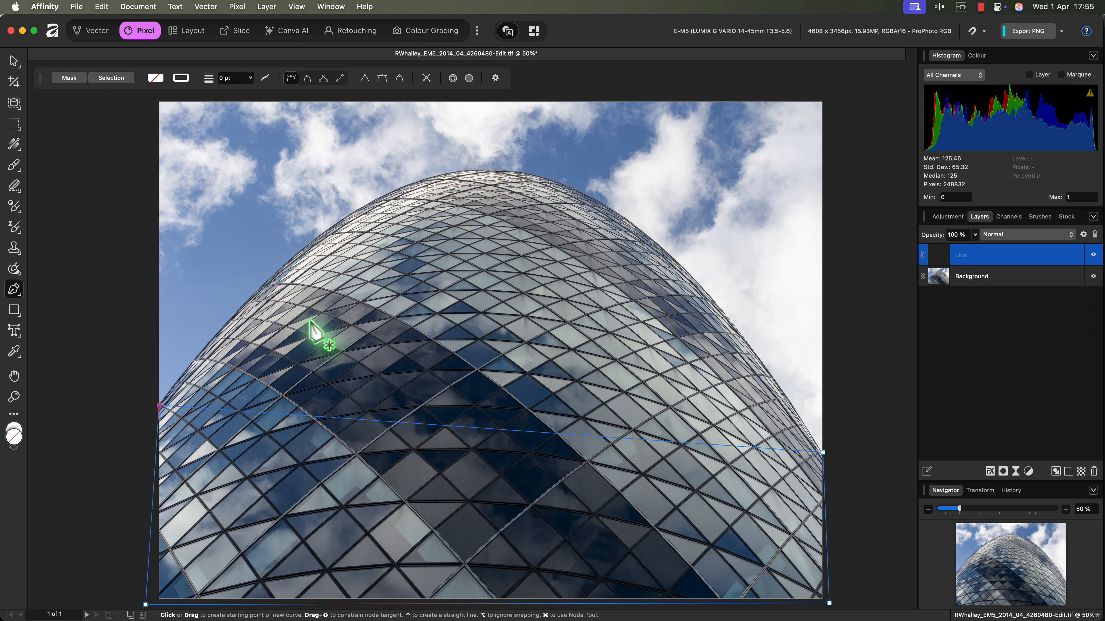
Step: With the Node tool, fine-tune the path's left and right nodes to where the building's outline meets the image edges
click(21, 295)
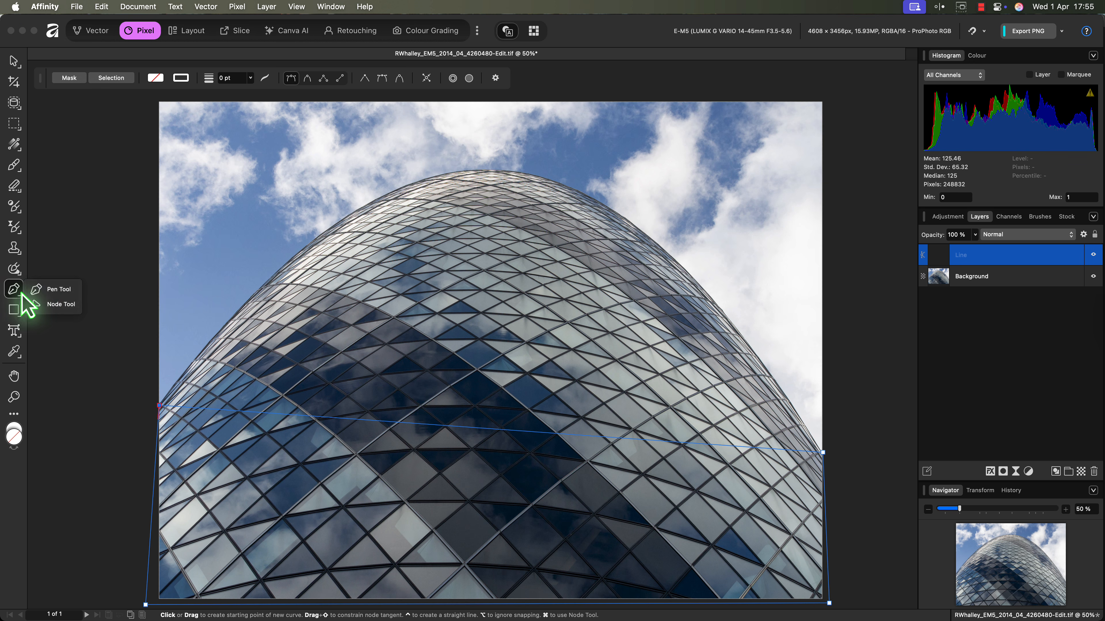
click(48, 304)
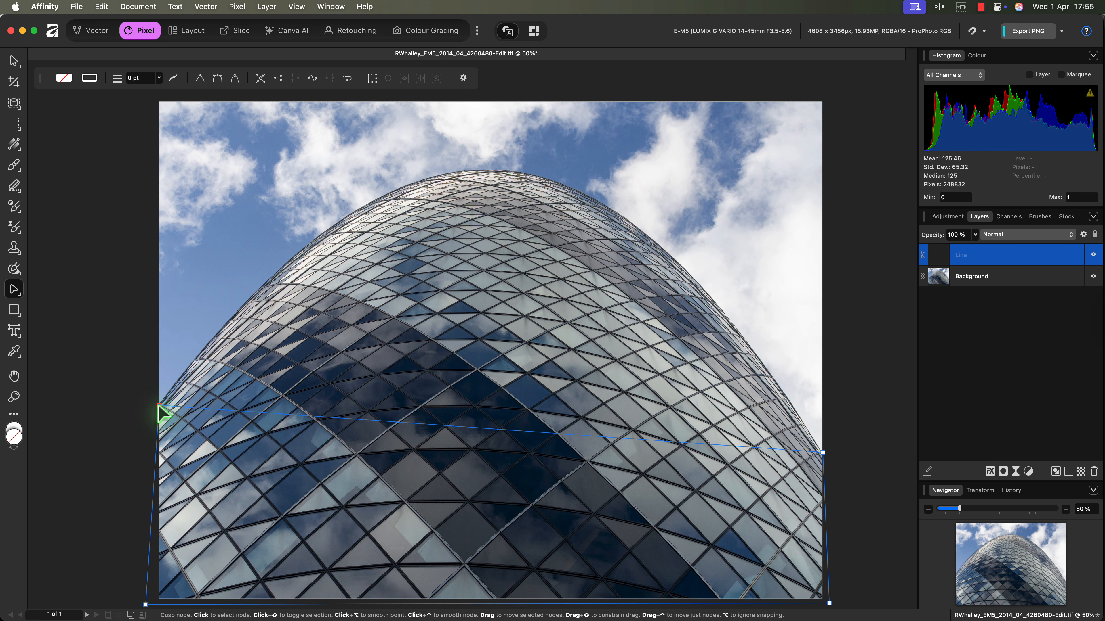
mouse_move(158, 404)
mouse_down()
mouse_move(155, 375)
mouse_move(159, 405)
mouse_up()
click(1065, 510)
click(1065, 510)
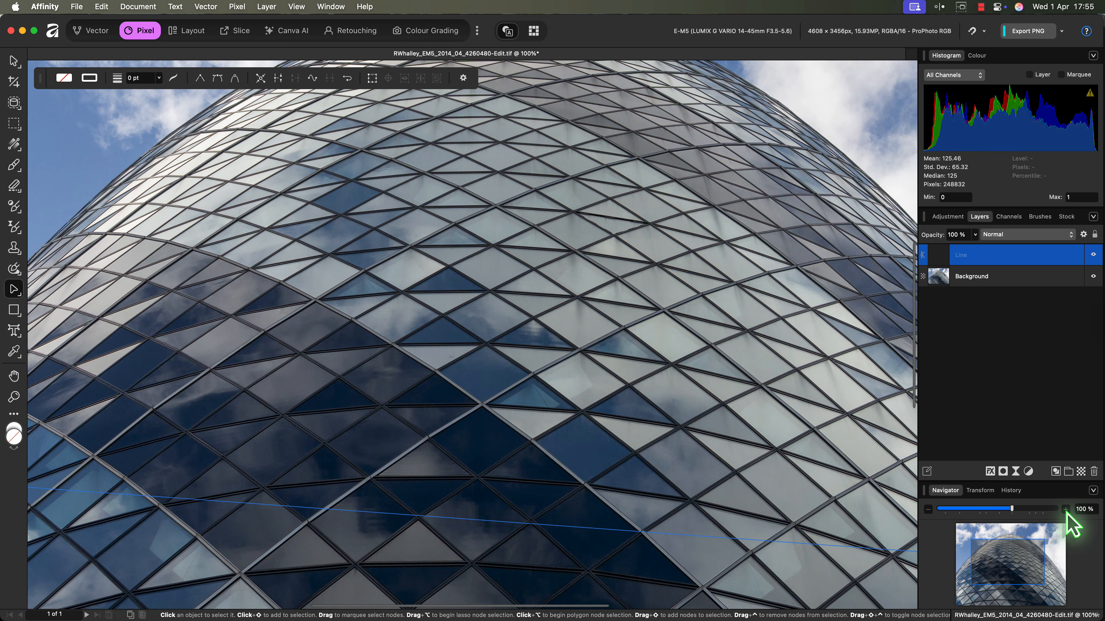
drag(1009, 558, 975, 571)
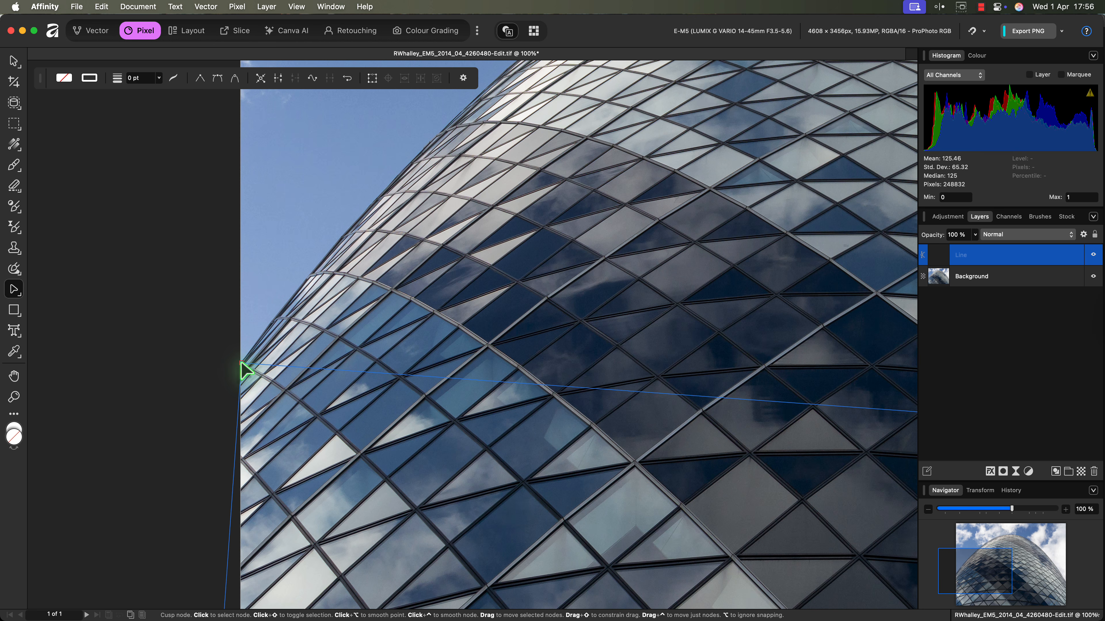
drag(240, 363, 239, 363)
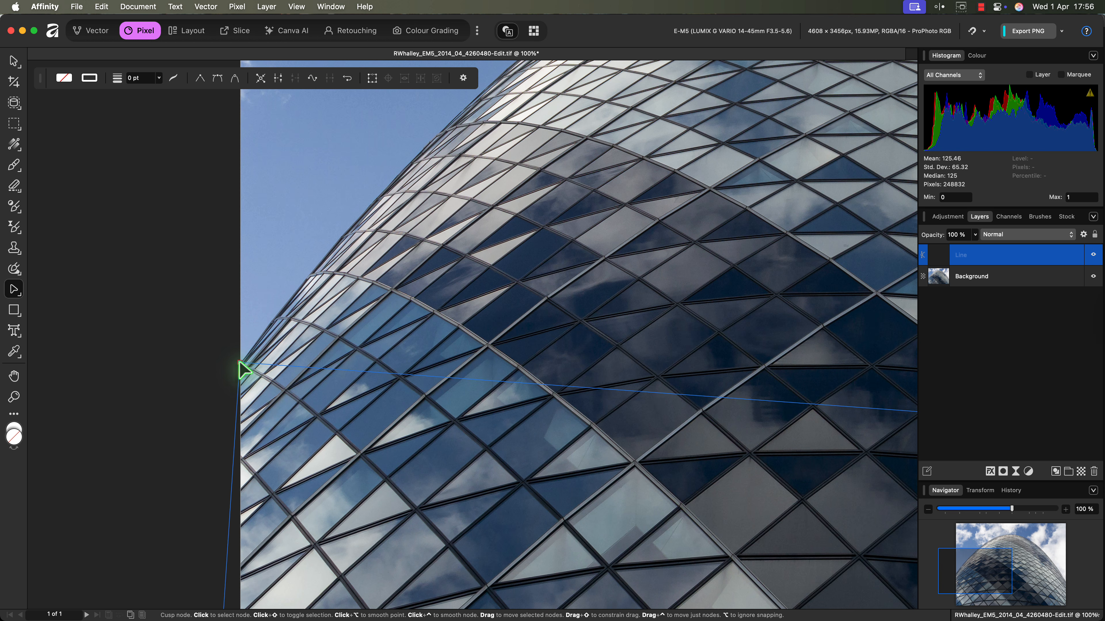
drag(994, 574, 1044, 581)
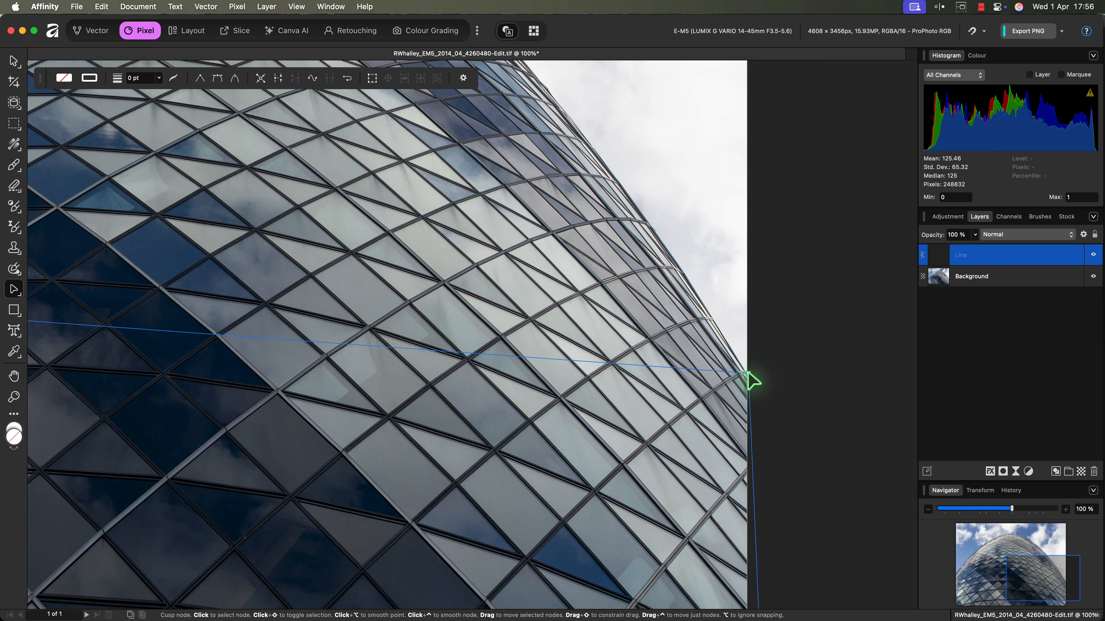
drag(748, 373, 746, 373)
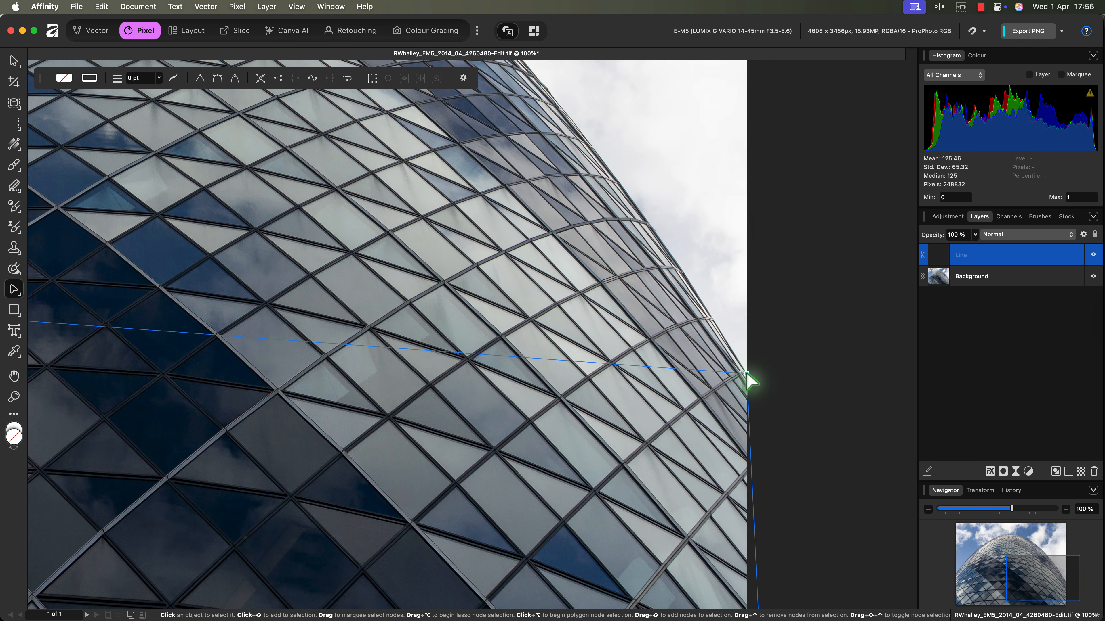
Step: Bend the straight segment across the building upward until it follows the top of the dome
click(927, 509)
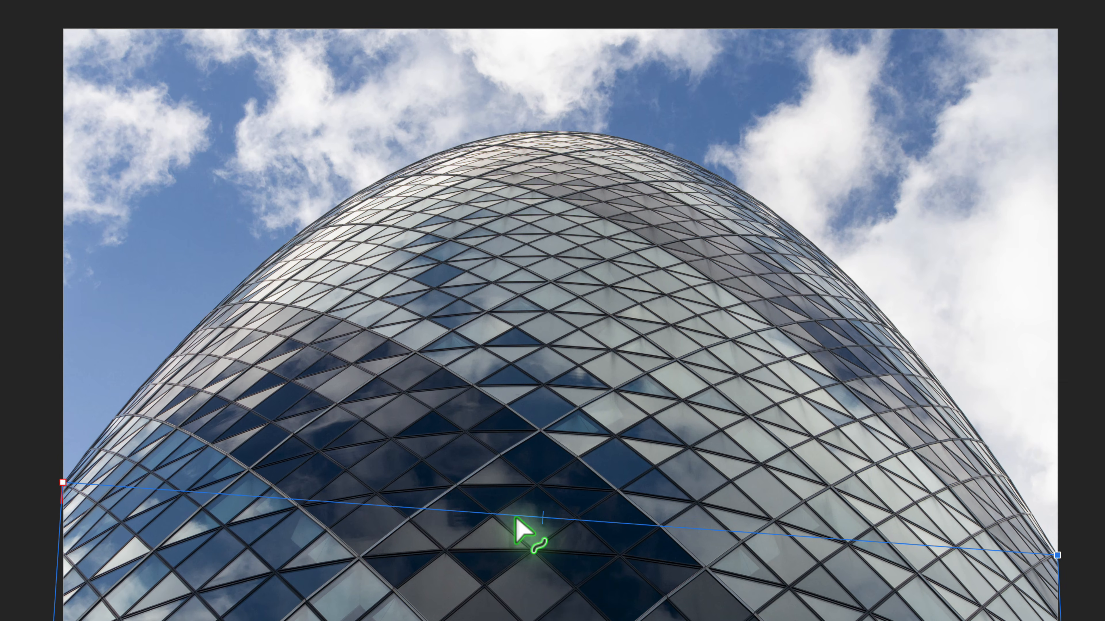
drag(544, 522, 549, 442)
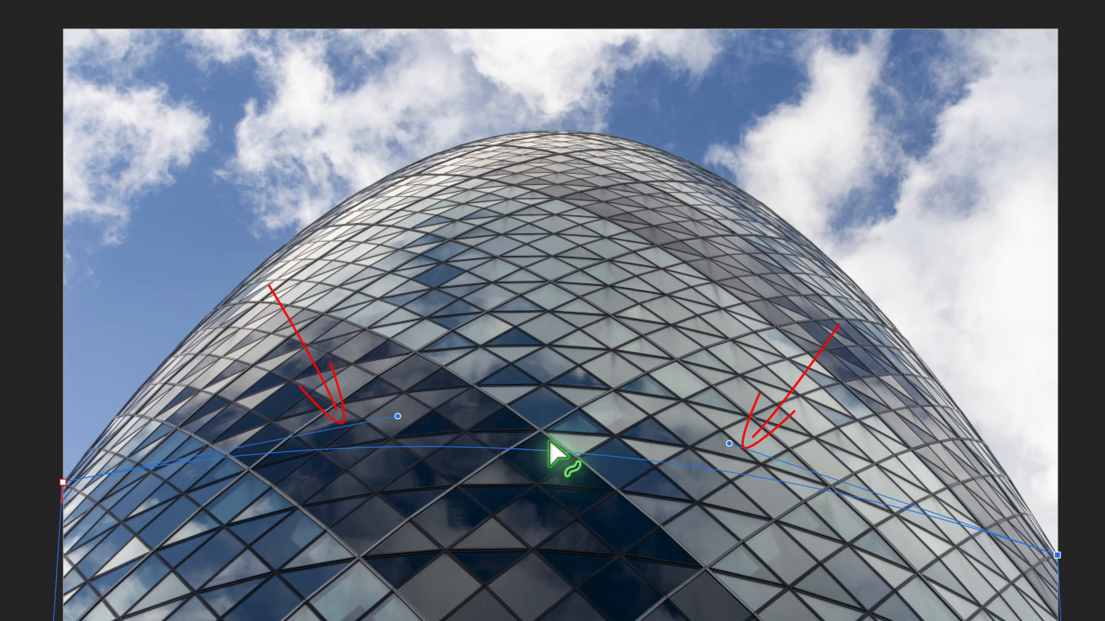
drag(549, 442, 568, 175)
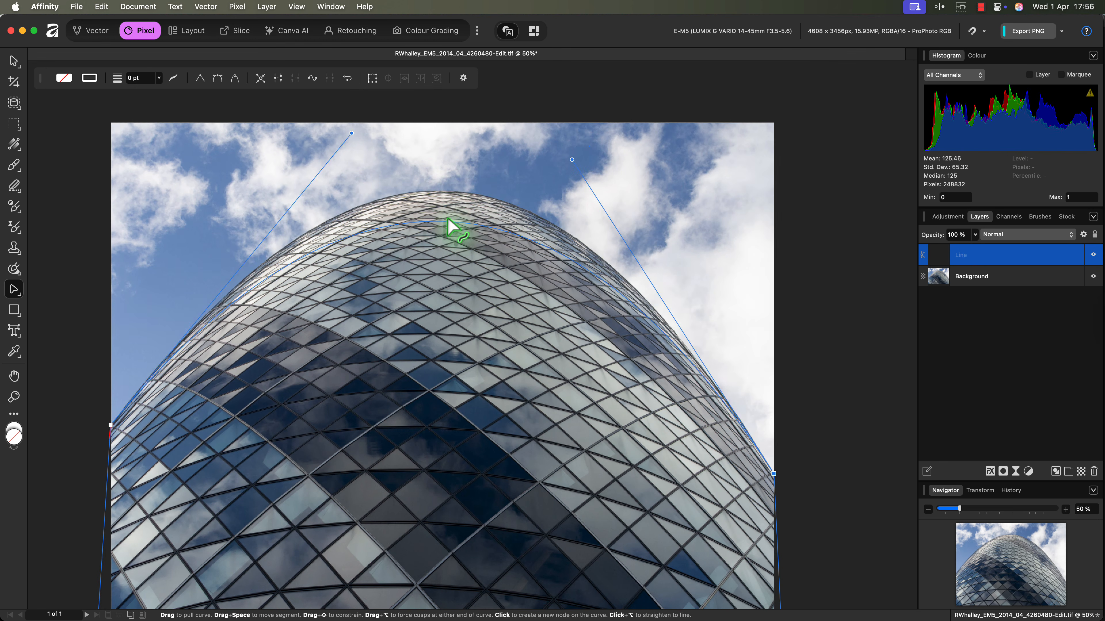
drag(449, 220, 443, 191)
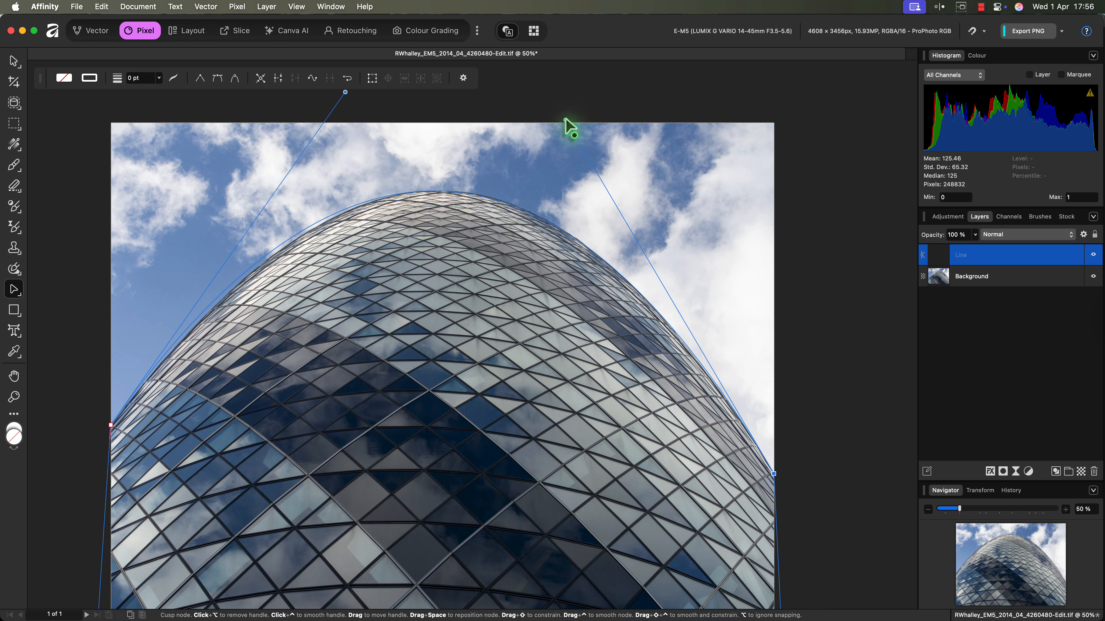
Step: Adjust the two control handles of the curved segment to match the dome's outline more closely
mouse_move(565, 119)
mouse_down()
mouse_move(605, 178)
mouse_move(592, 140)
mouse_move(563, 115)
mouse_up()
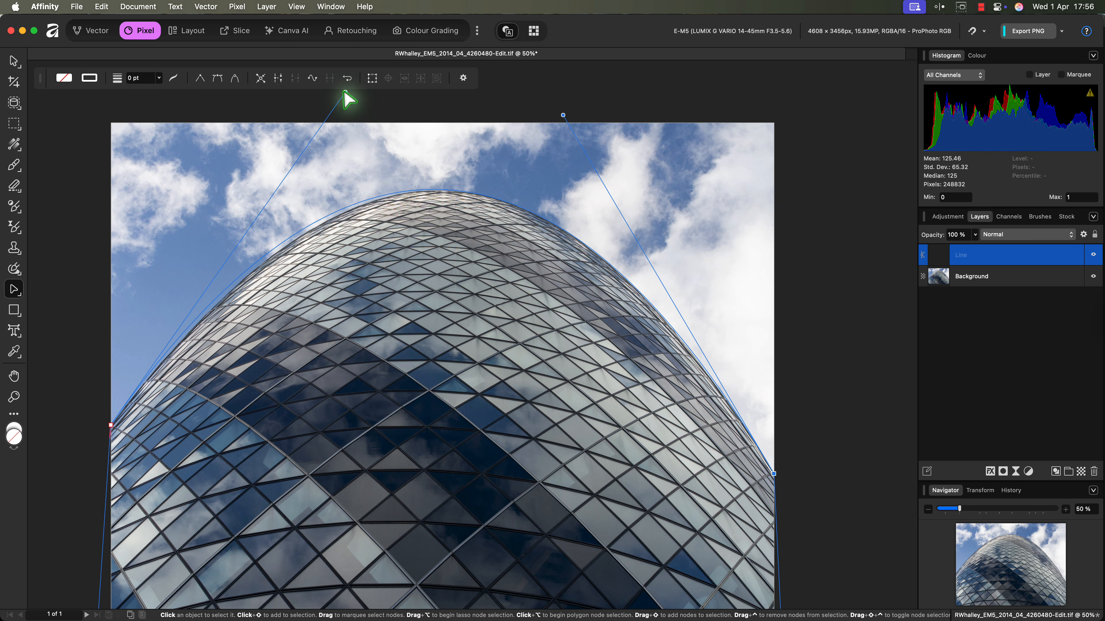
mouse_move(345, 92)
mouse_down()
mouse_move(324, 111)
mouse_move(334, 97)
mouse_move(361, 94)
mouse_up()
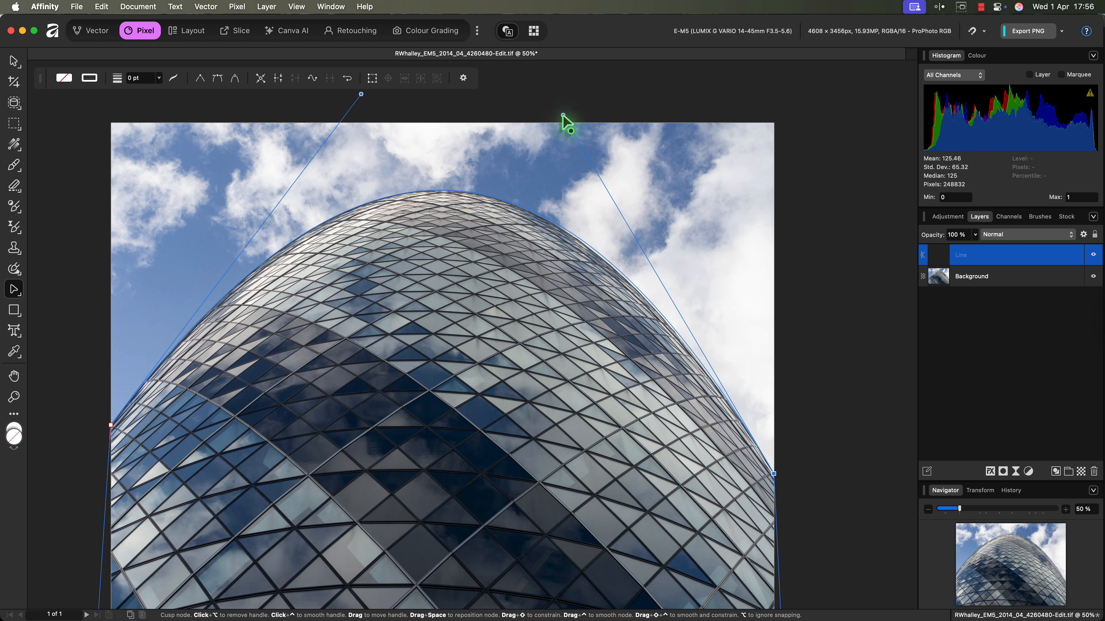
drag(563, 115, 555, 115)
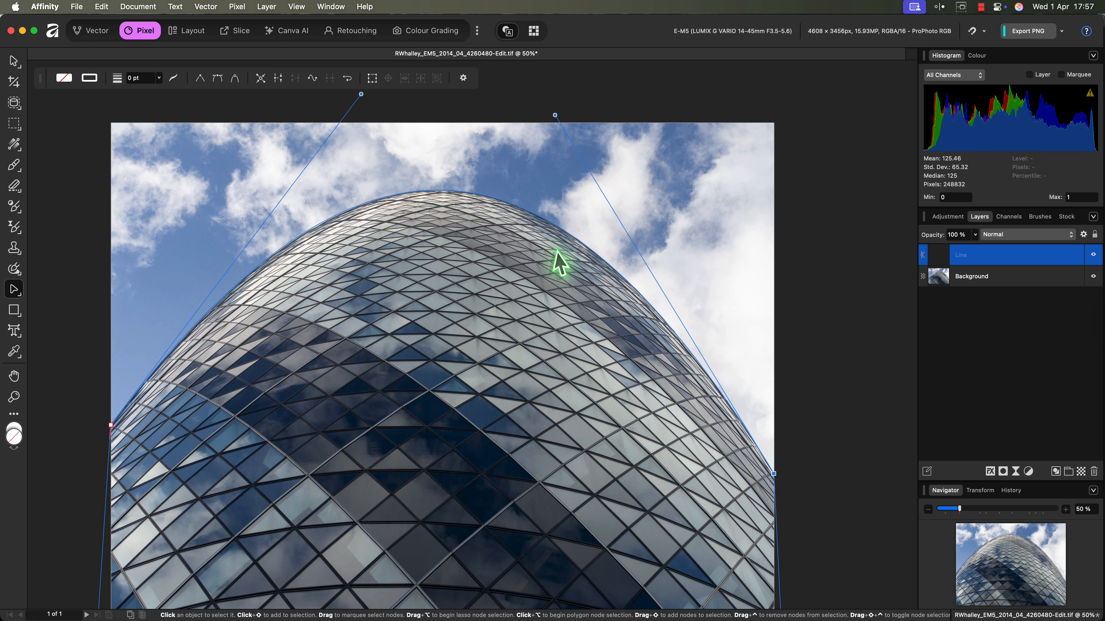
Step: Add a node on the curve at the dome's apex and tilt its two handles to fit the outline
click(1066, 511)
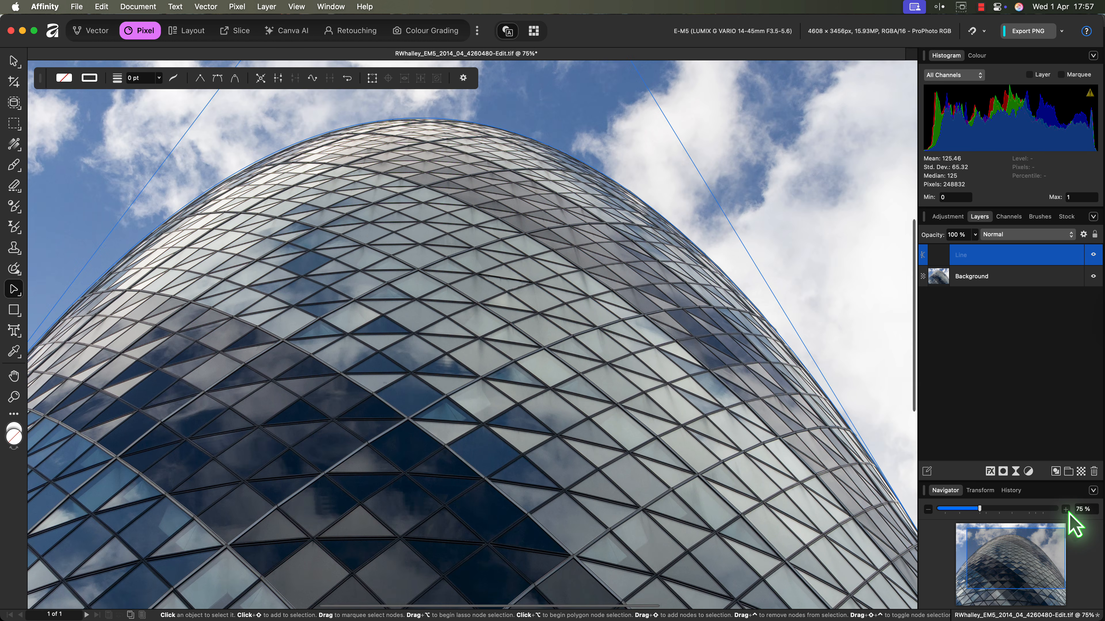
click(1067, 510)
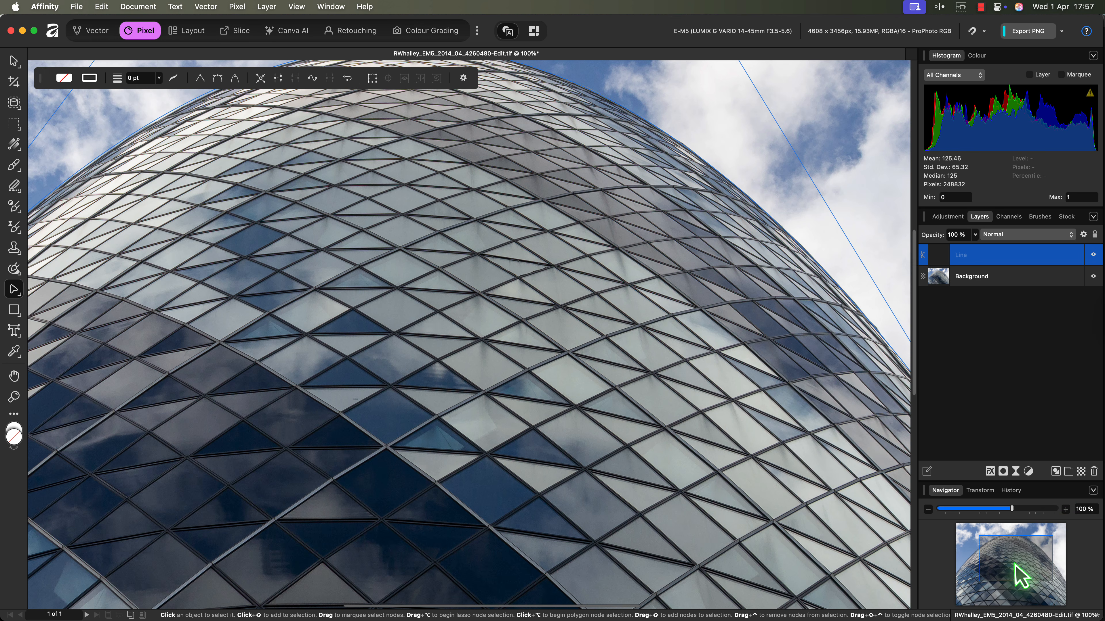
drag(1019, 577, 1011, 565)
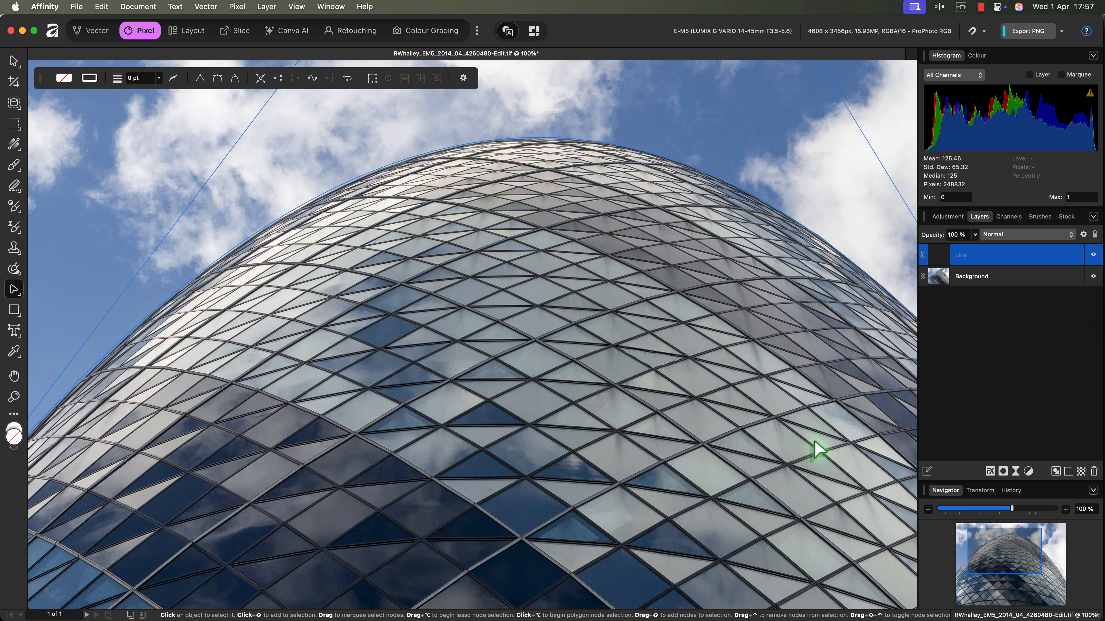
click(546, 137)
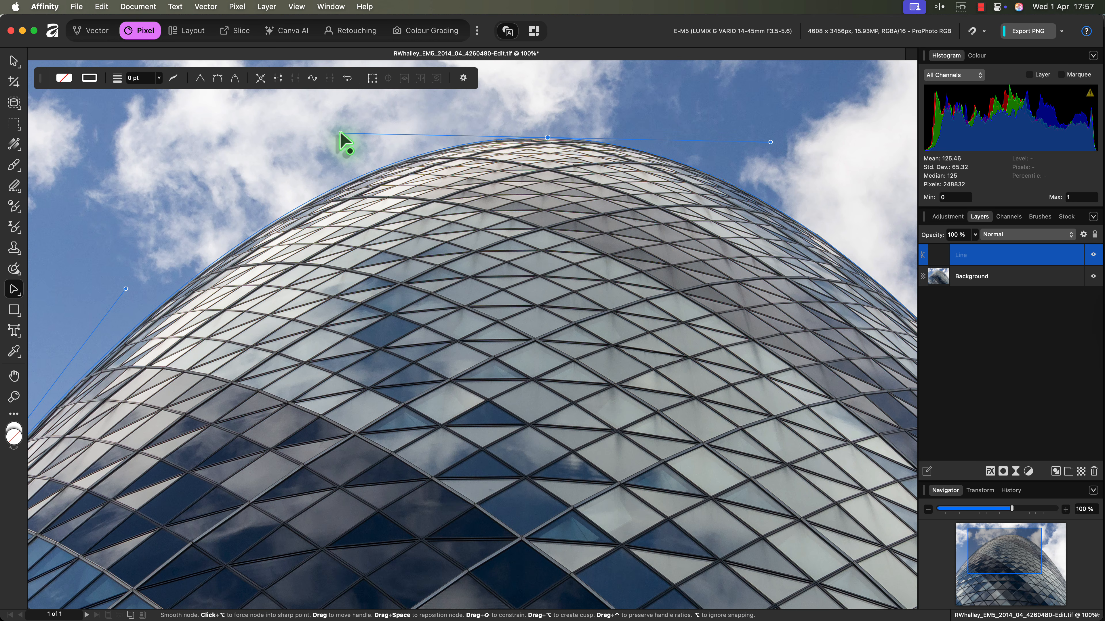
drag(340, 133, 338, 139)
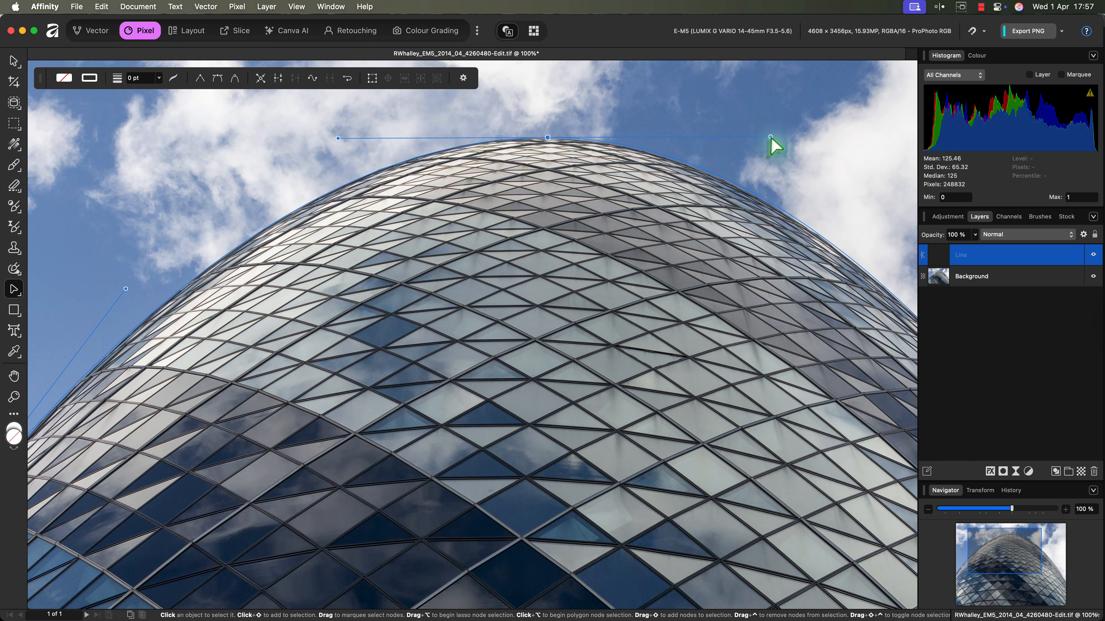
drag(770, 137, 772, 143)
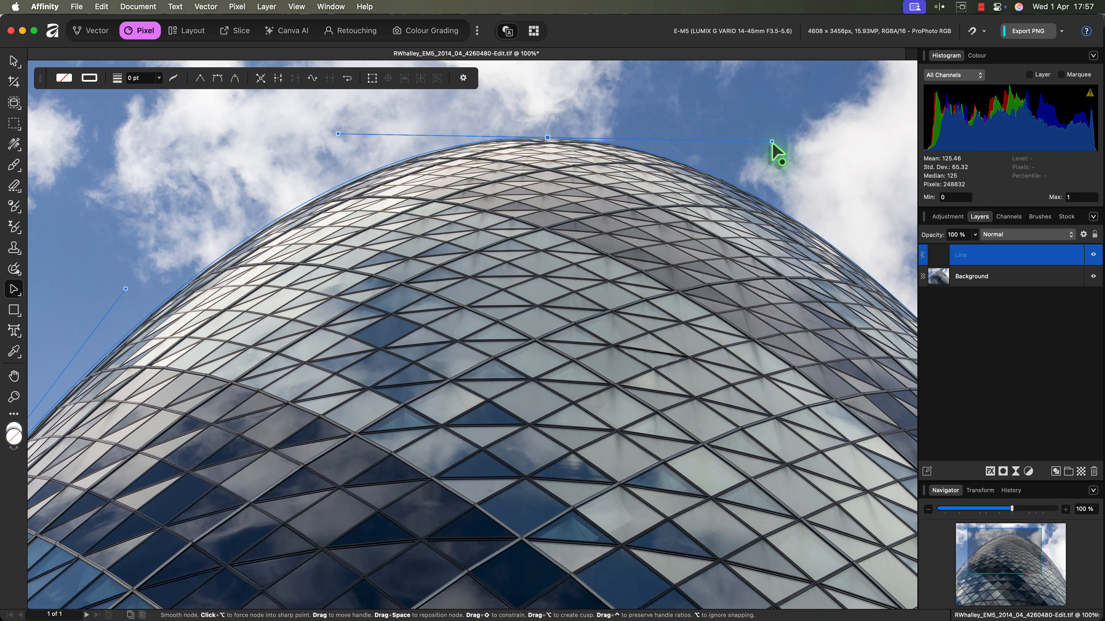
Step: Shift the apex node slightly left and readjust its handles so the curve hugs both sides of the dome
drag(548, 137, 540, 138)
drag(540, 139, 541, 136)
drag(766, 140, 767, 138)
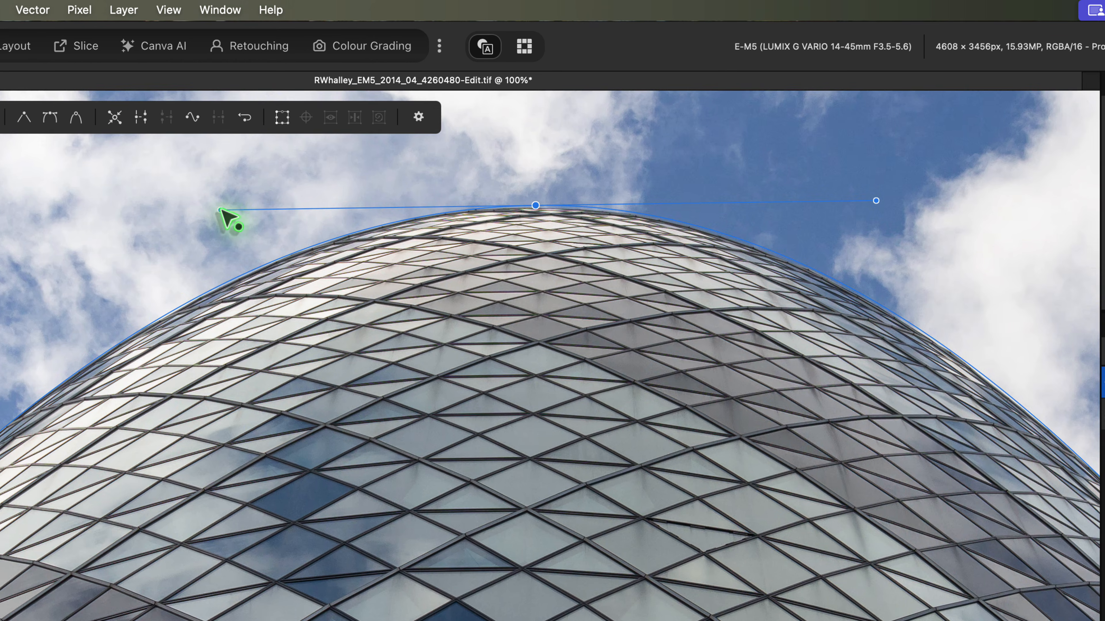
drag(331, 136, 324, 142)
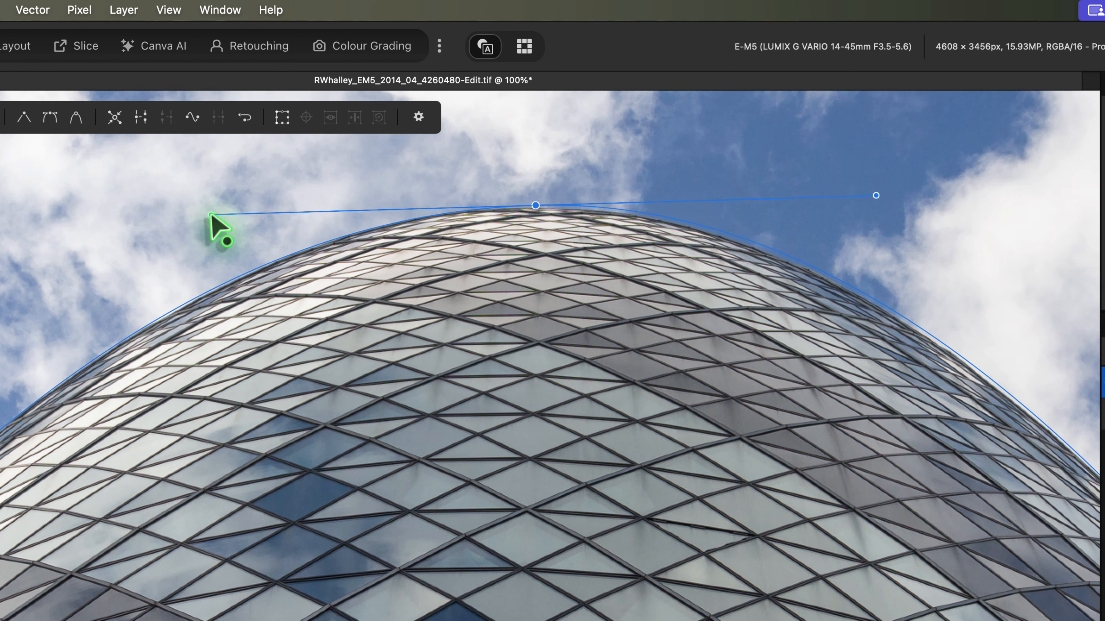
drag(211, 214, 204, 222)
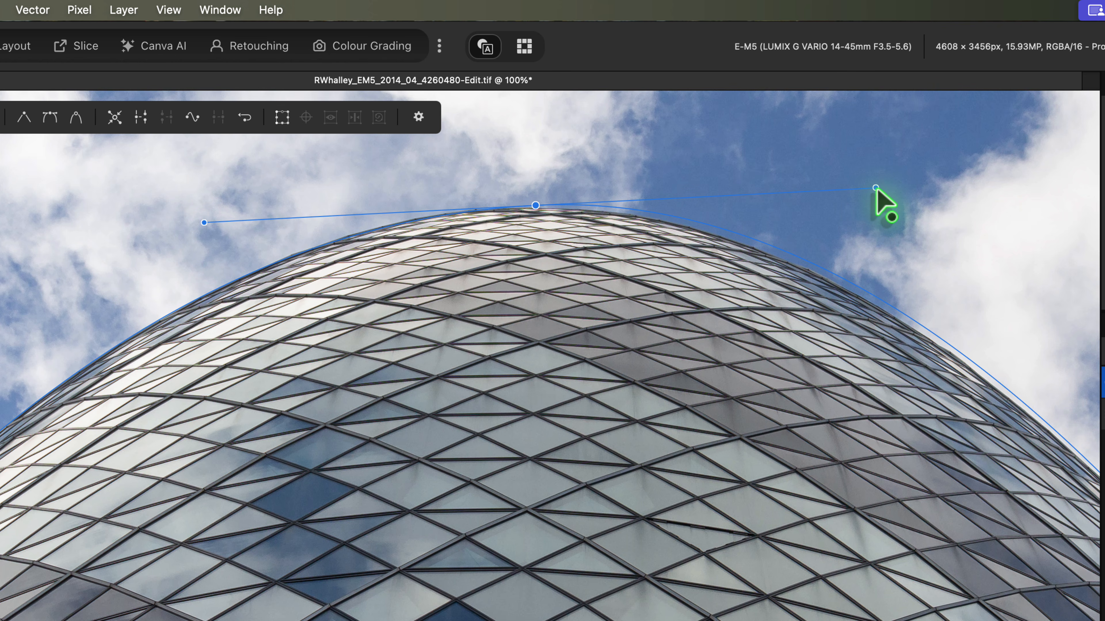
drag(875, 189, 893, 216)
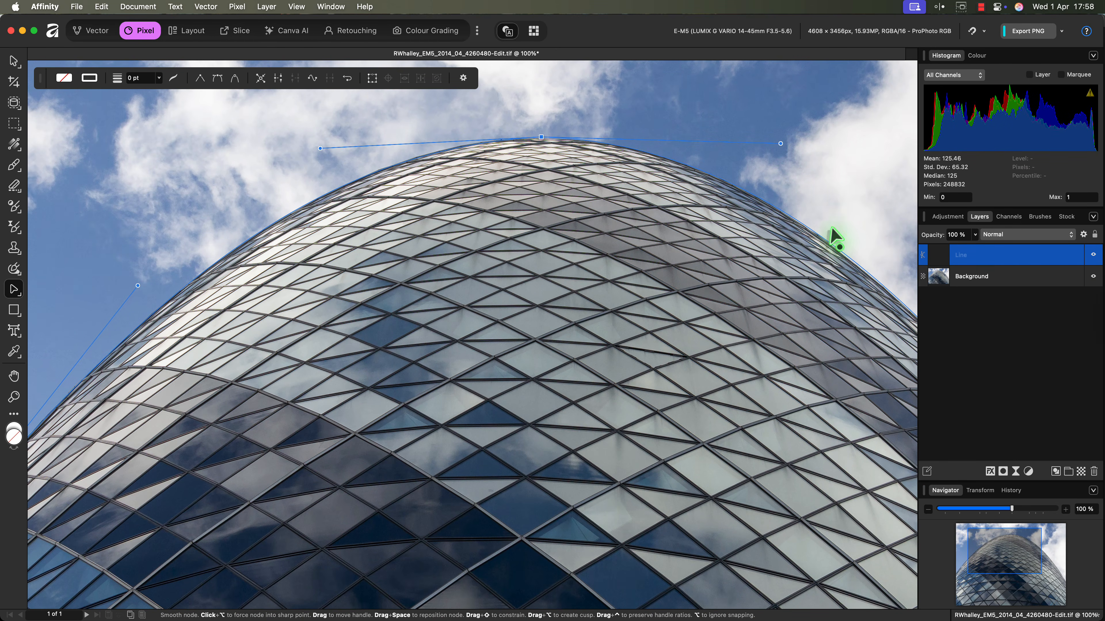
Step: Turn the finished building path into a clipping mask on the Background layer using the Pen tool's Mask option
click(992, 569)
drag(992, 569, 1038, 563)
click(928, 510)
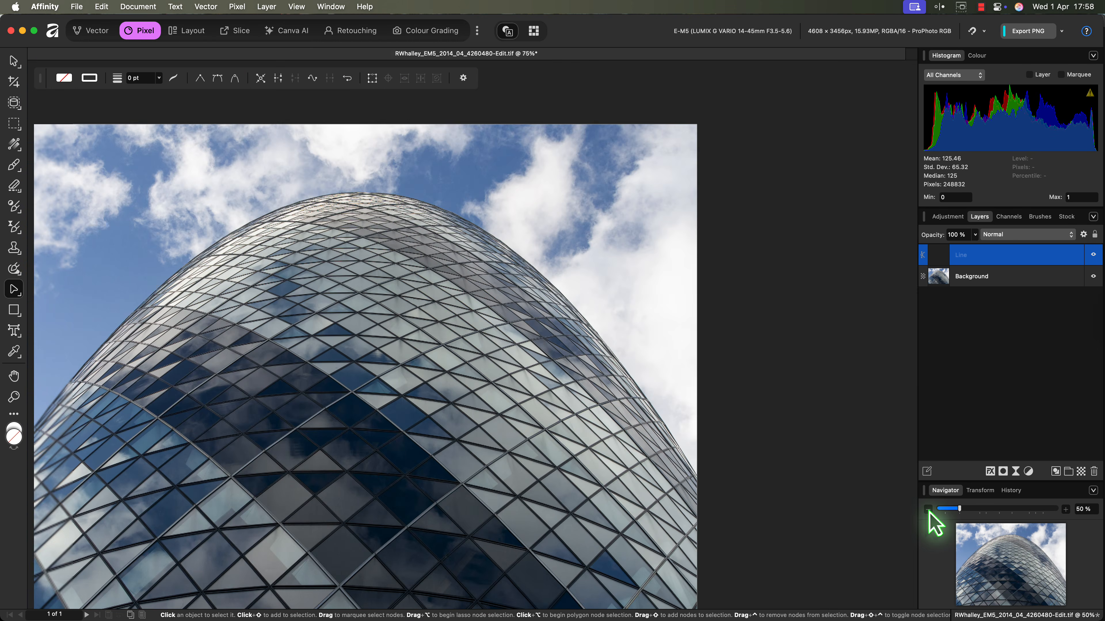
scroll(540, 442, left, 5)
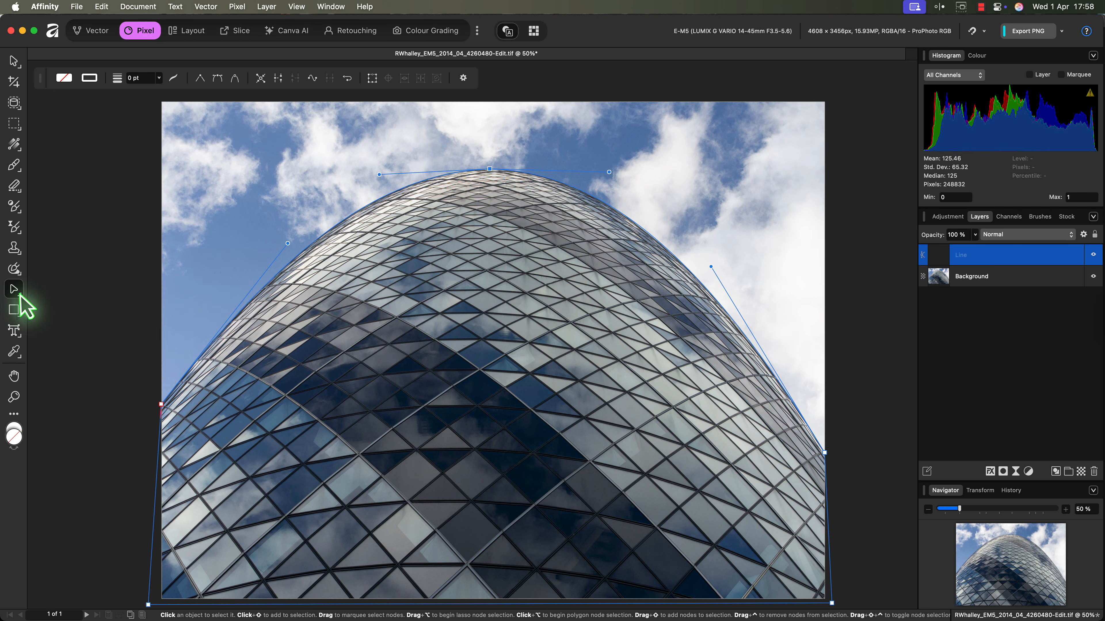
click(17, 292)
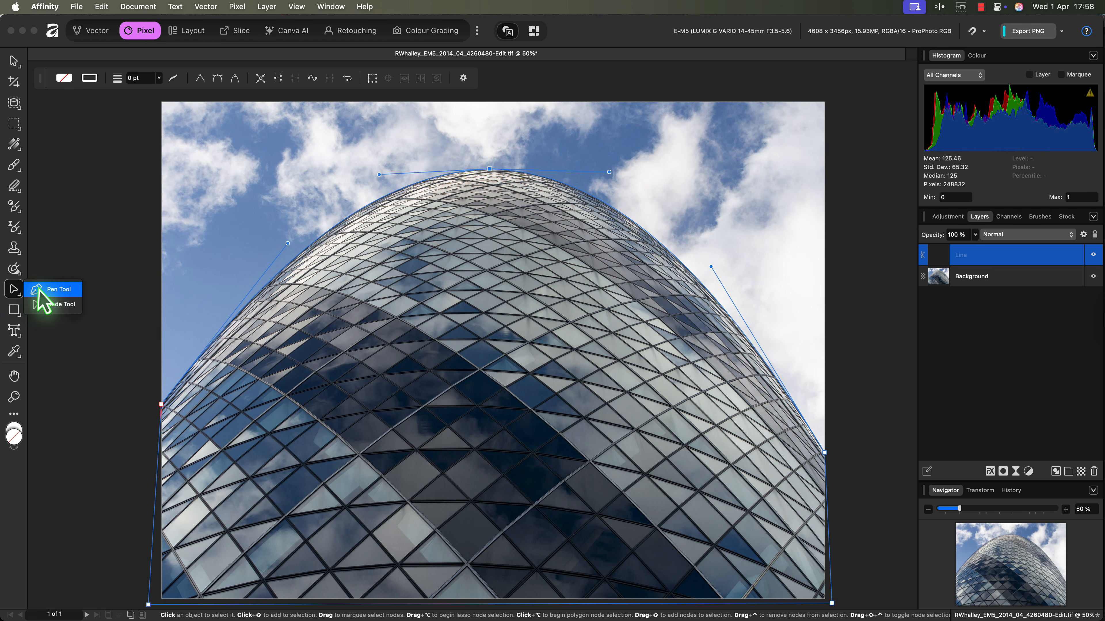
click(52, 289)
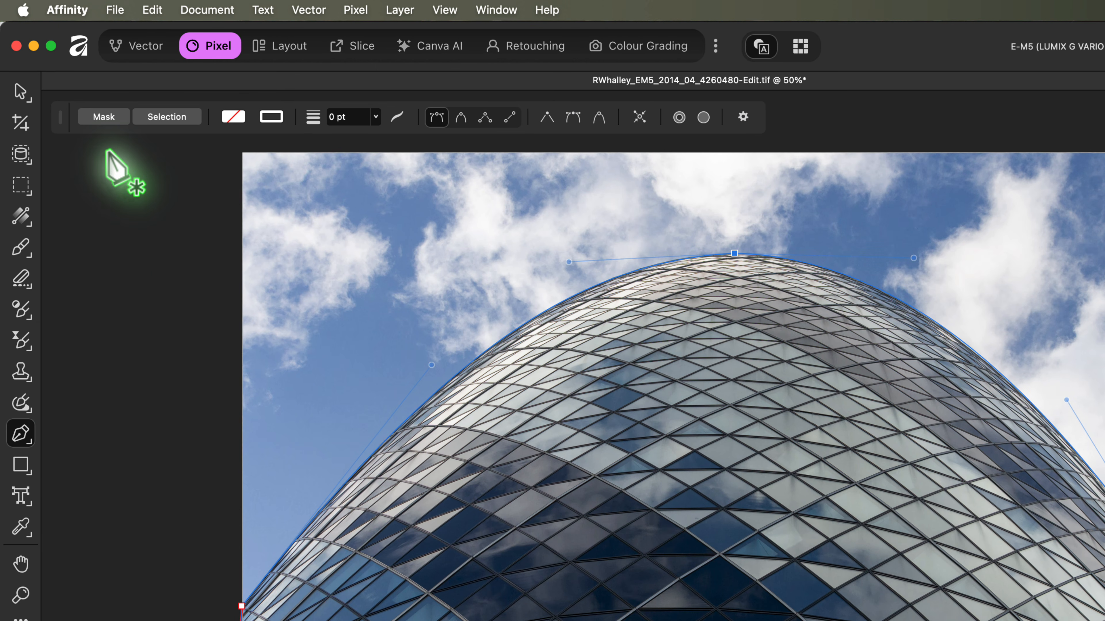
click(103, 117)
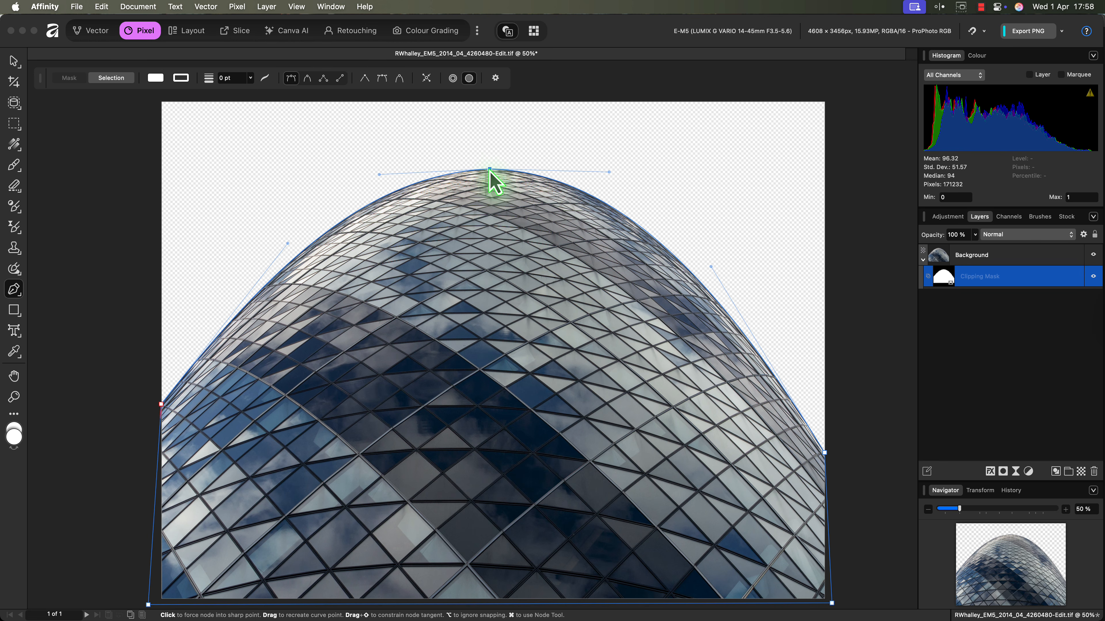
Step: Try lengthening and tilting the apex node's handles on the mask curve with the Pen tool, and undo the change
drag(489, 168, 656, 159)
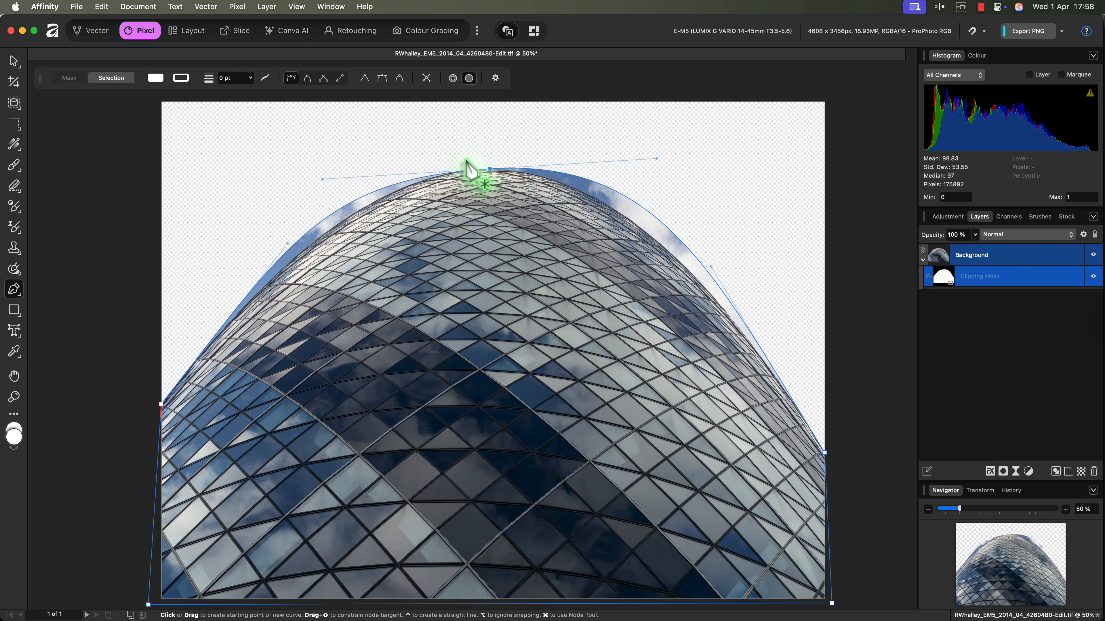
key(super)
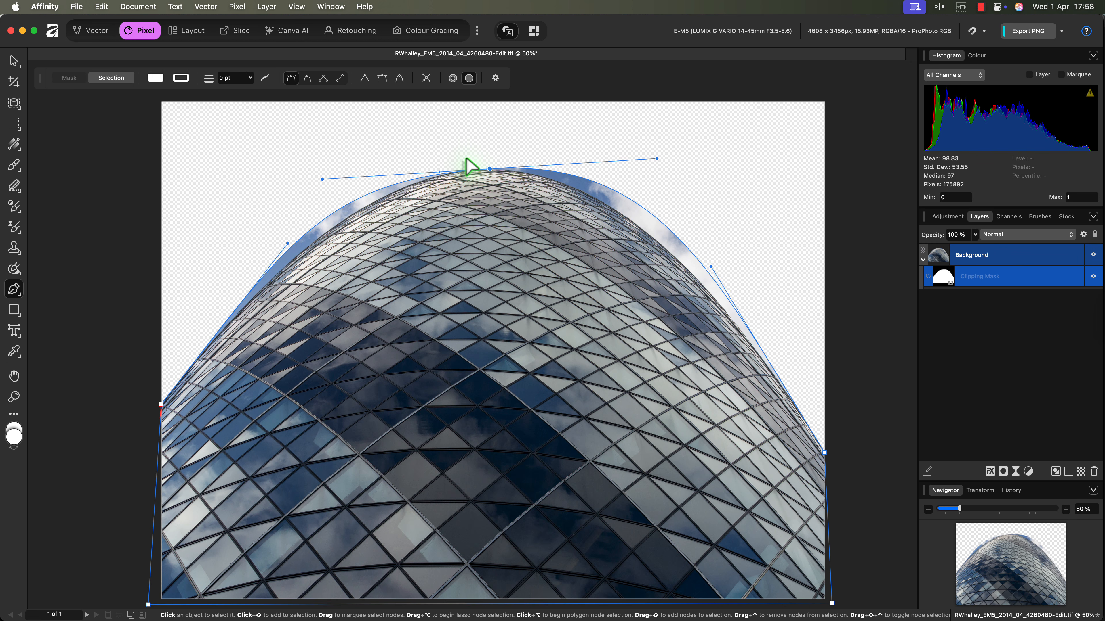
key(super+z)
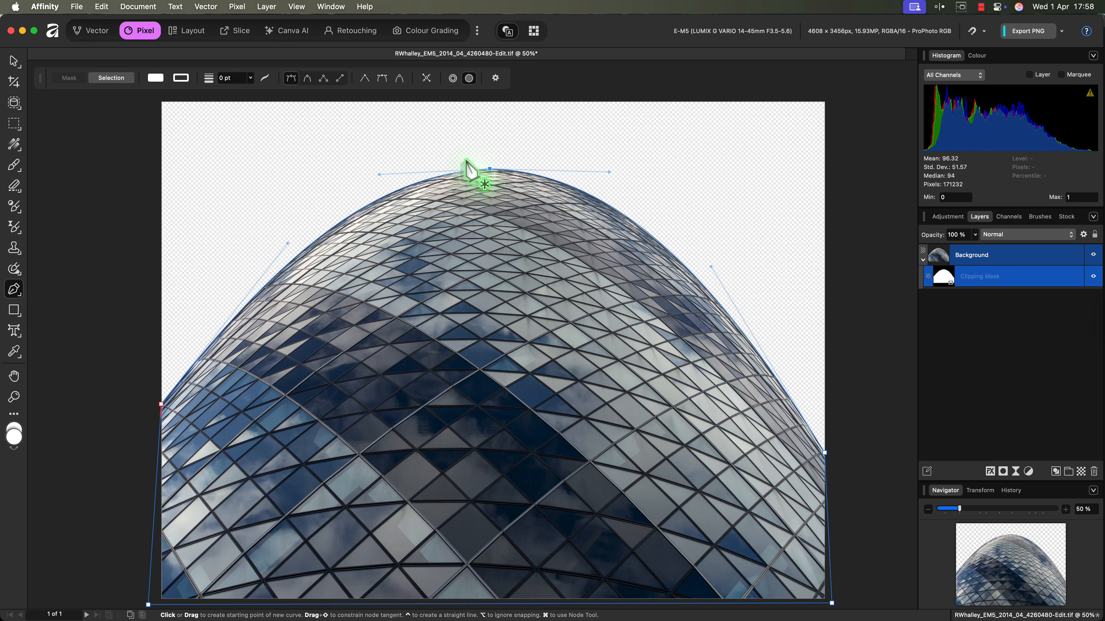
Step: Try moving the mask curve's apex node above the dome with the Node tool, and undo the move
click(21, 295)
click(52, 305)
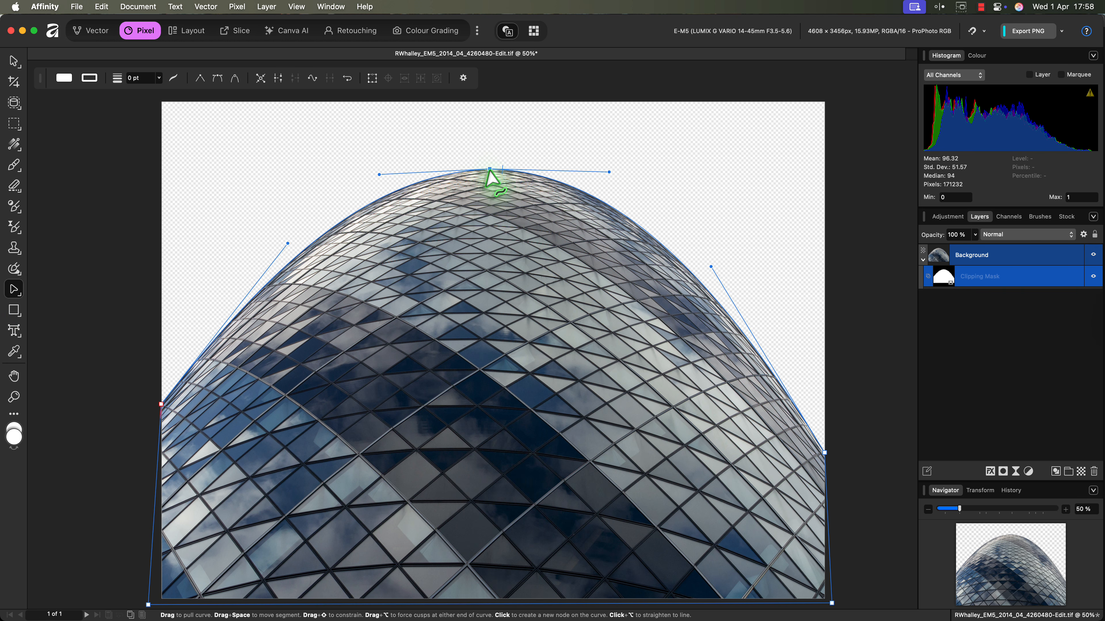
mouse_move(489, 171)
mouse_down()
mouse_move(491, 148)
mouse_move(449, 170)
mouse_move(457, 144)
mouse_move(488, 155)
mouse_up()
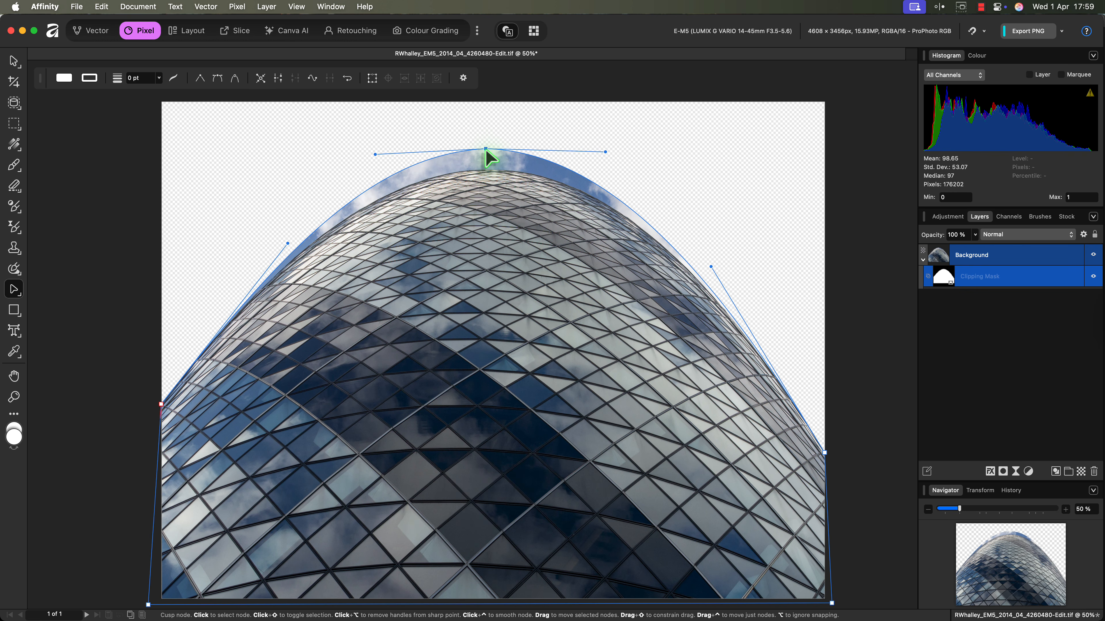
key(super+z)
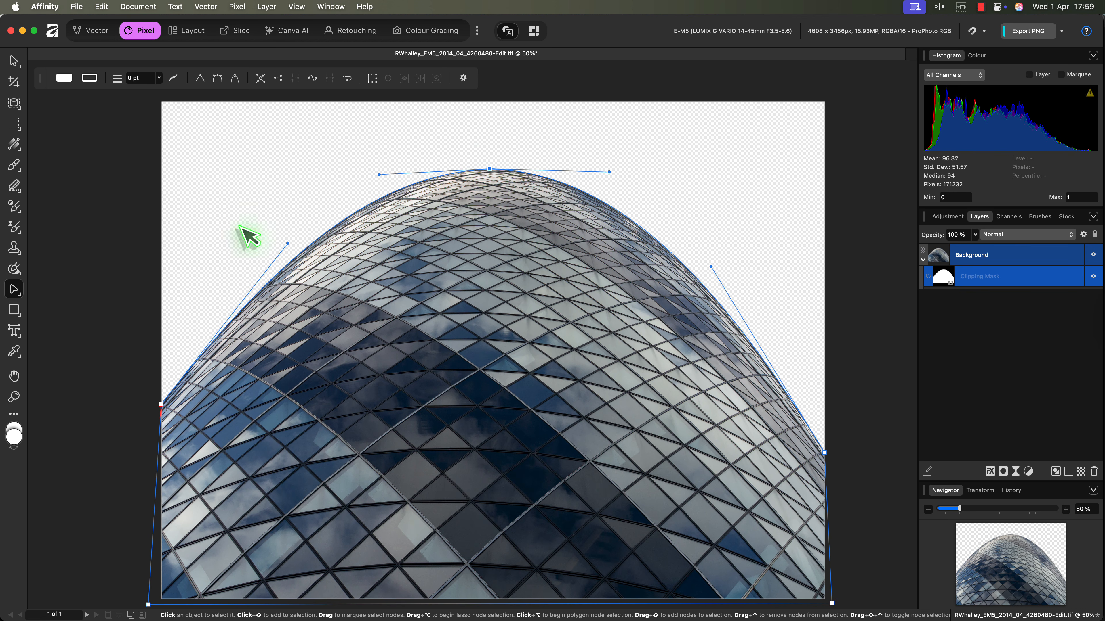
Step: Convert the clipping mask's curve into a pixel selection of the building using the Pen tool's Selection option
click(21, 301)
click(44, 296)
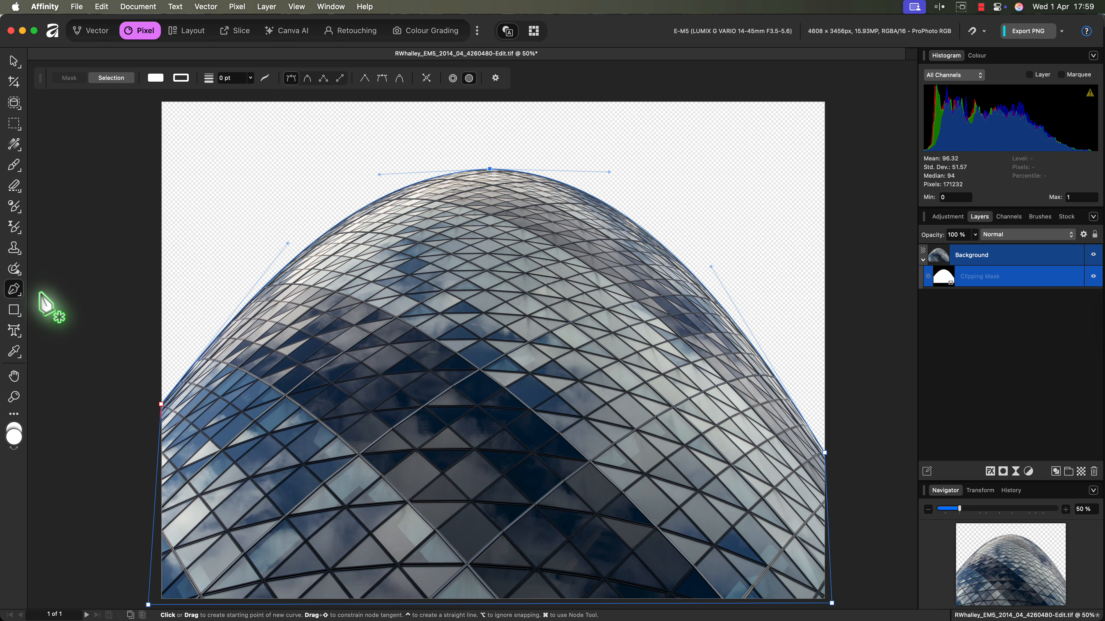
click(111, 77)
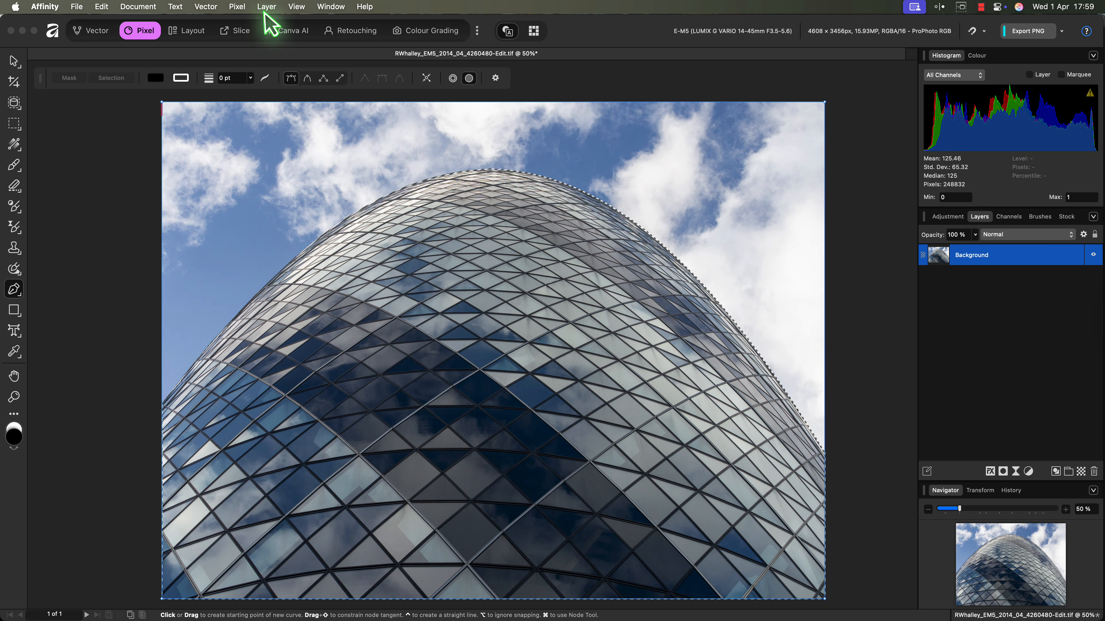
Step: Save the building's pixel selection as a spare channel
click(242, 5)
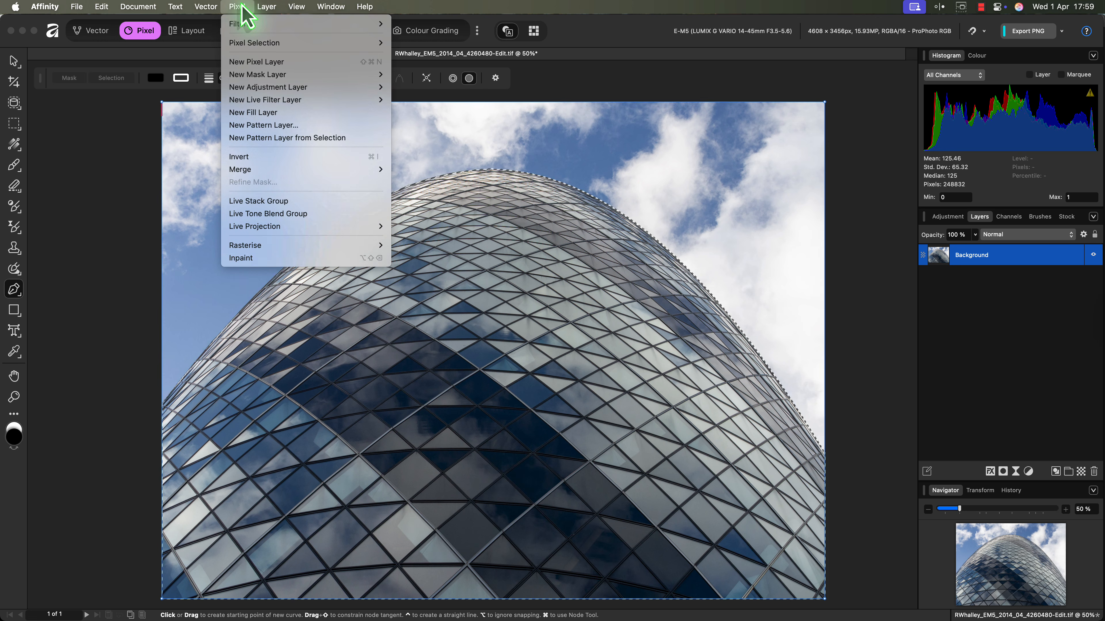
mouse_move(254, 43)
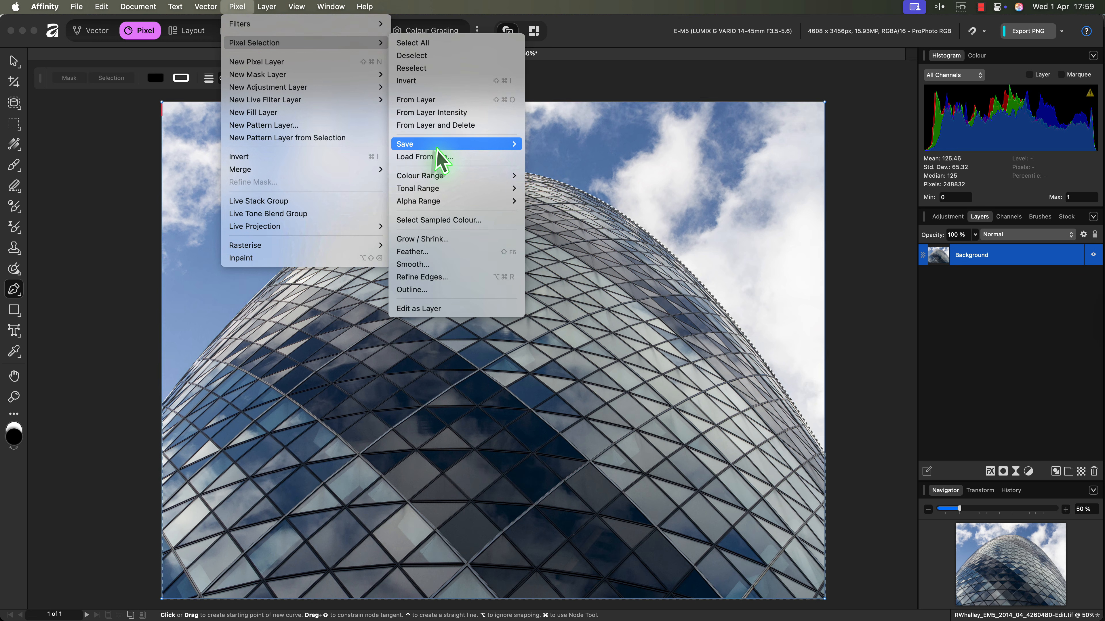
mouse_move(472, 147)
click(548, 144)
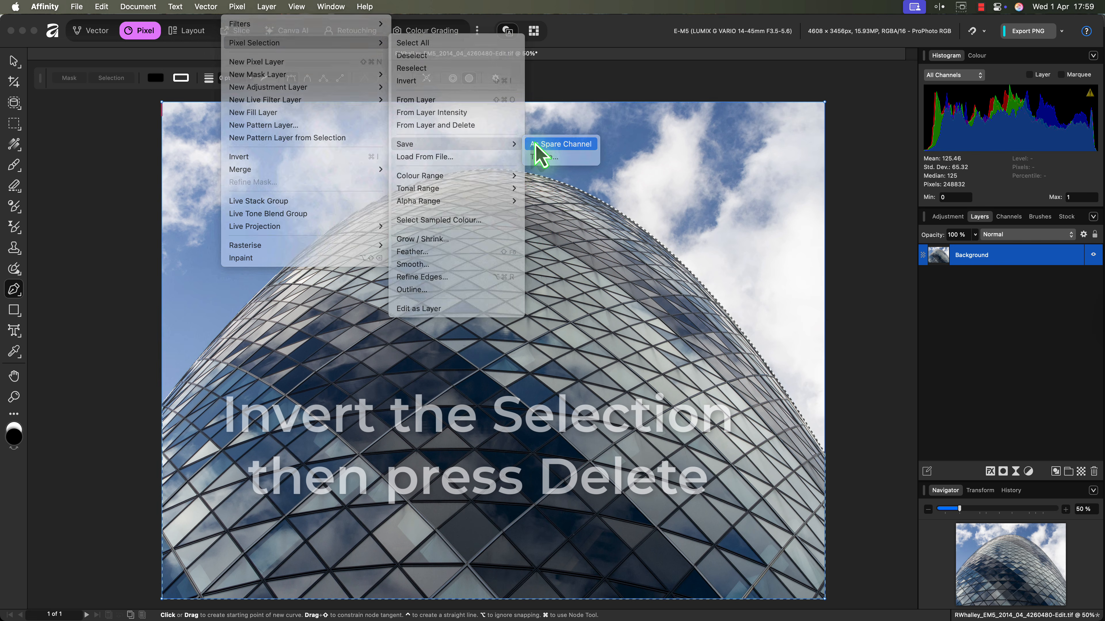
Step: Invert the pixel selection and delete the sky from the Background layer
click(243, 6)
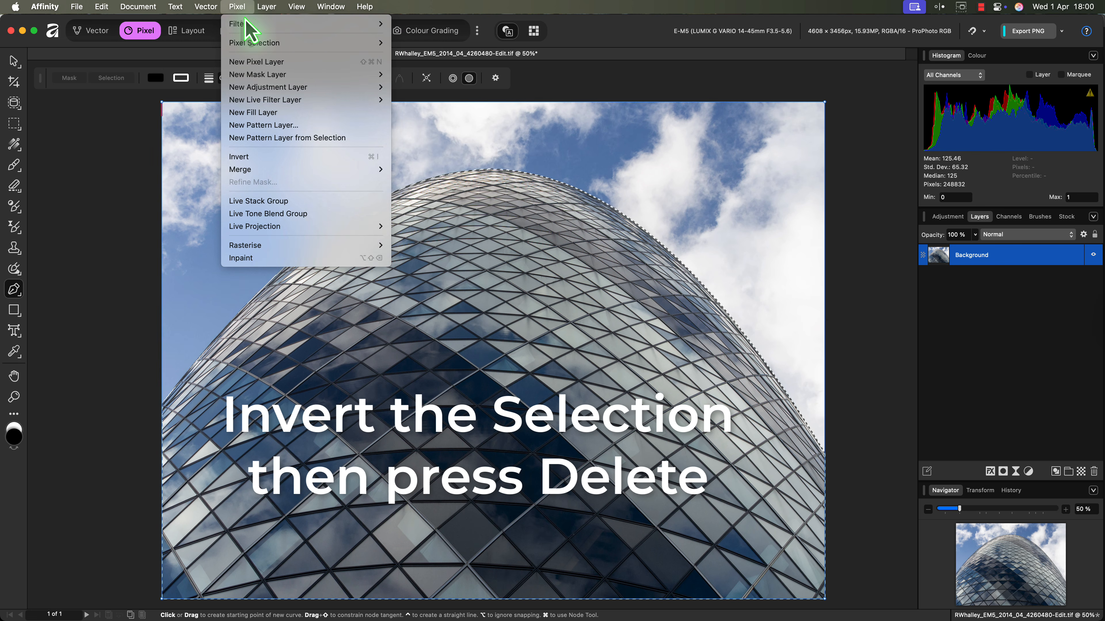
mouse_move(321, 44)
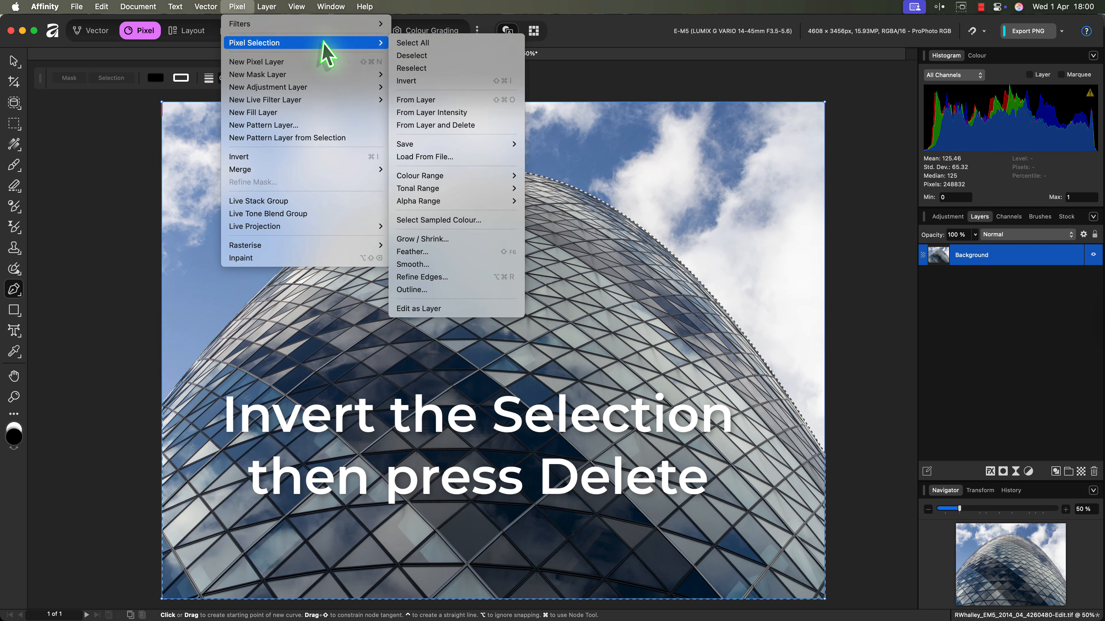
click(412, 82)
key(Delete)
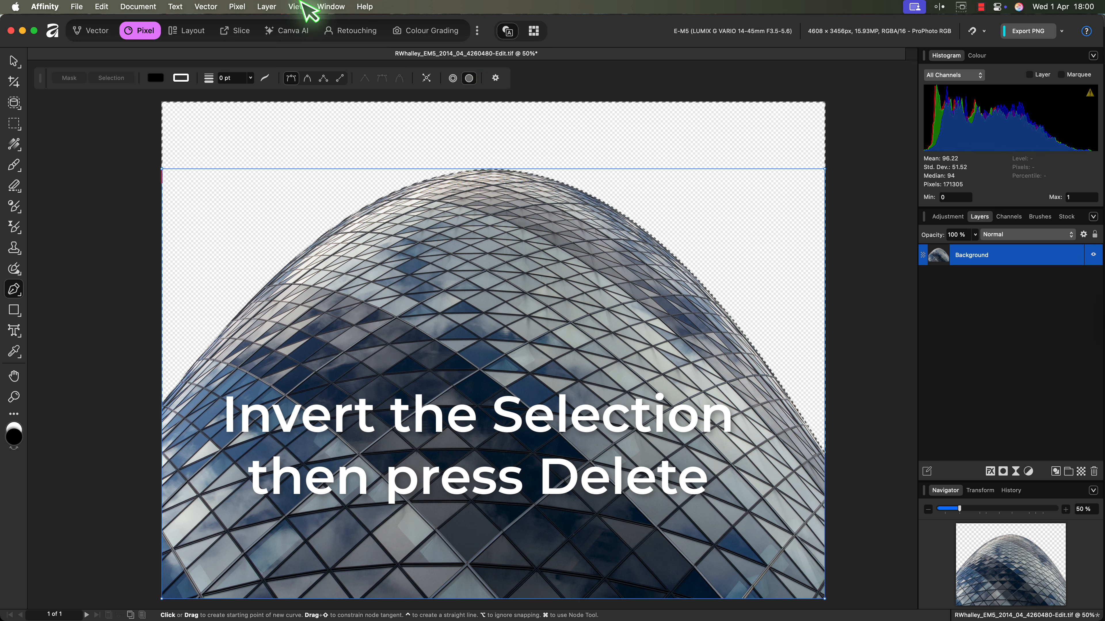
Step: Clear the pixel selection around the deleted sky
click(238, 7)
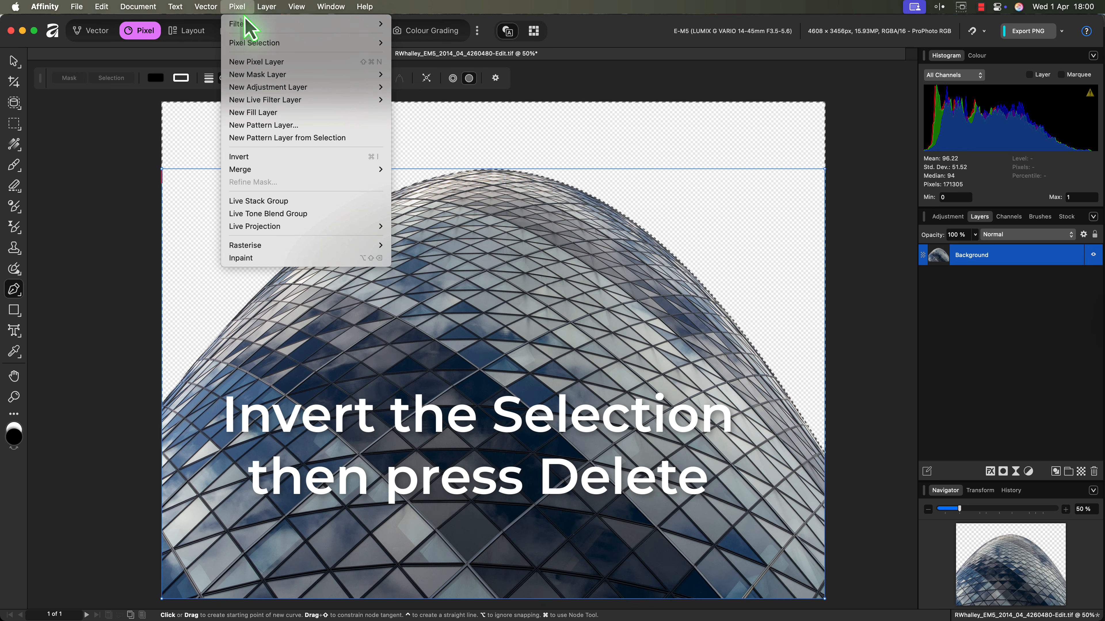
mouse_move(320, 42)
click(408, 53)
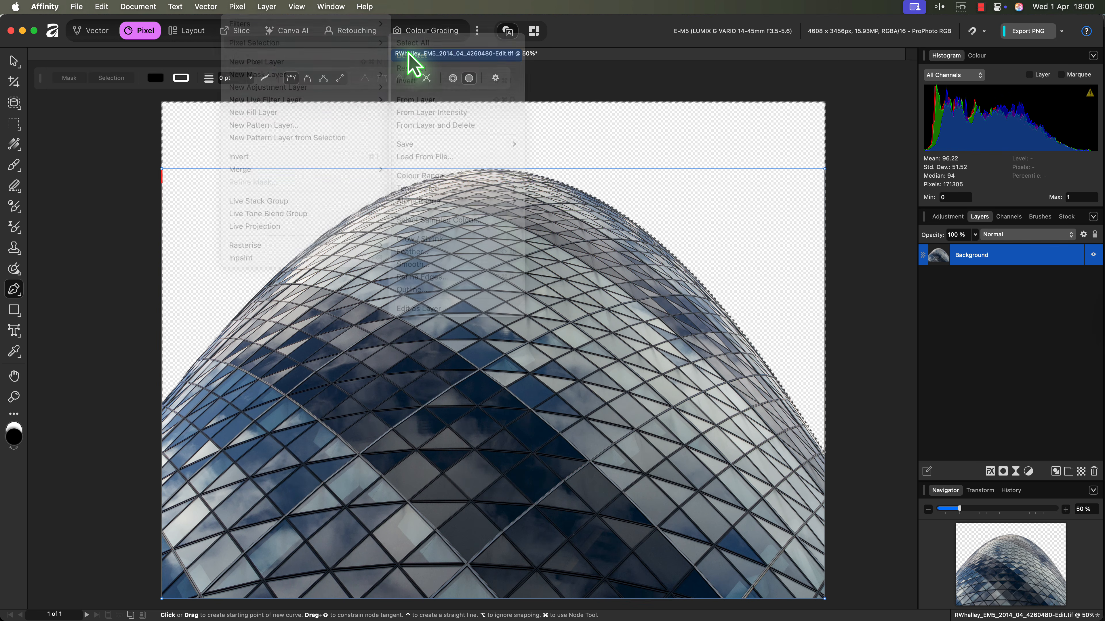
Step: Scale the cut-out building down proportionally with the Move tool to about 2663 px high
click(13, 62)
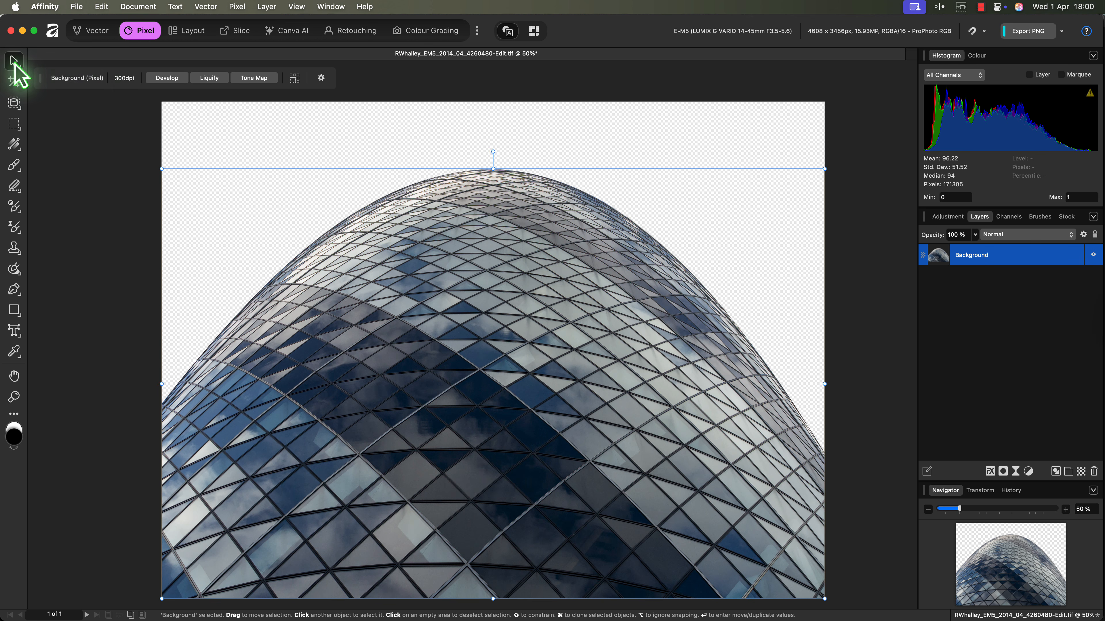
drag(493, 168, 523, 217)
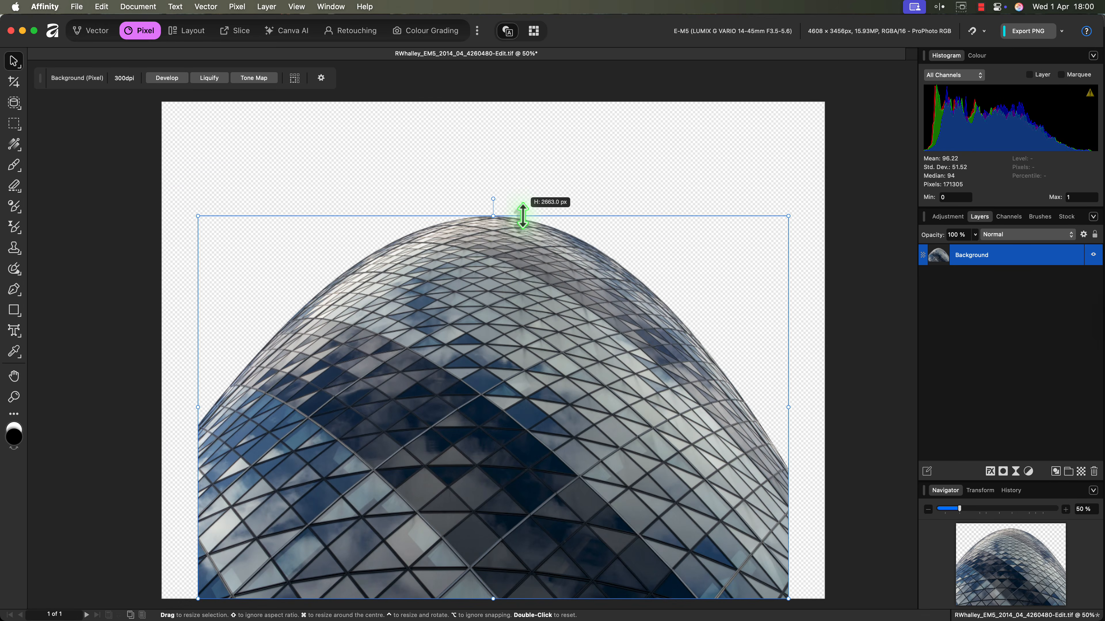